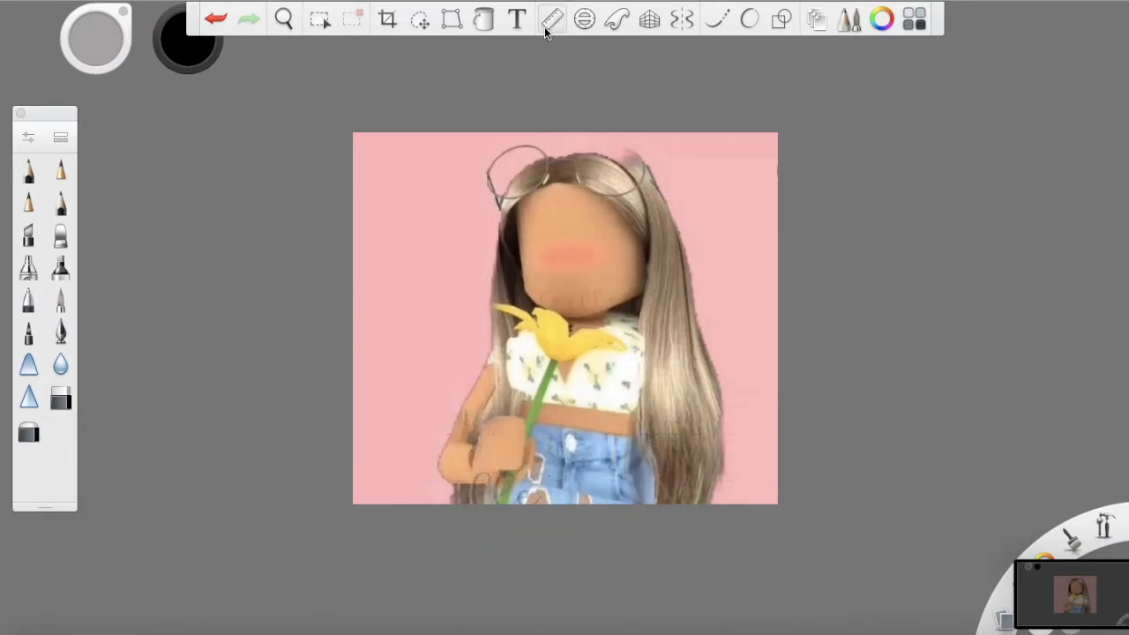
Create a new text layer containing the text "Angxl squad"
left_click(520, 20)
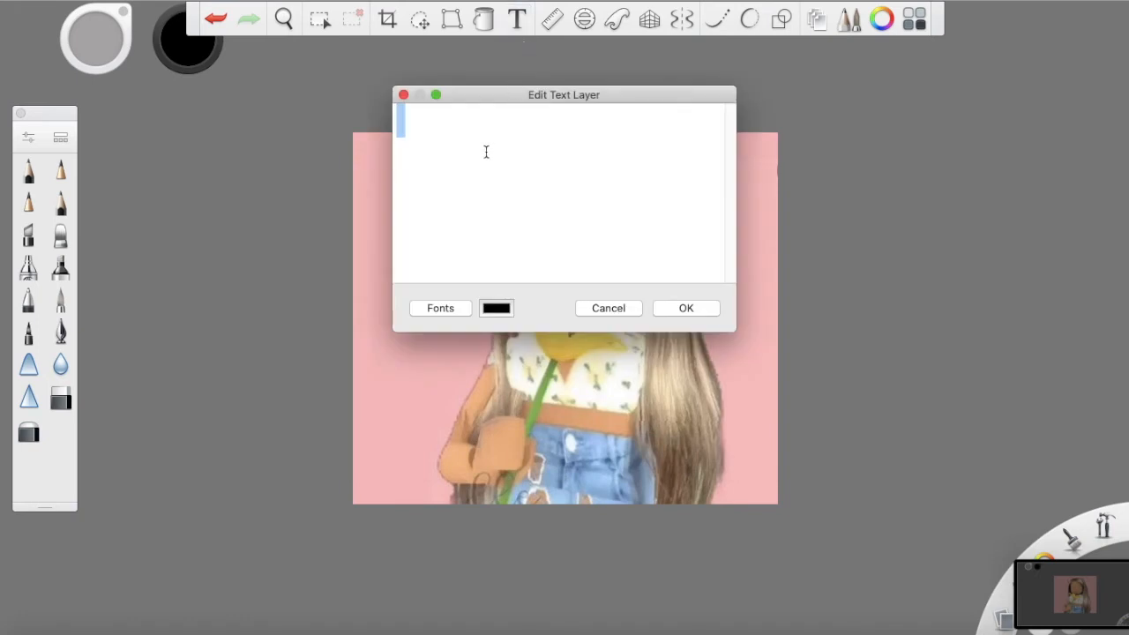
type("Ang")
type("xl")
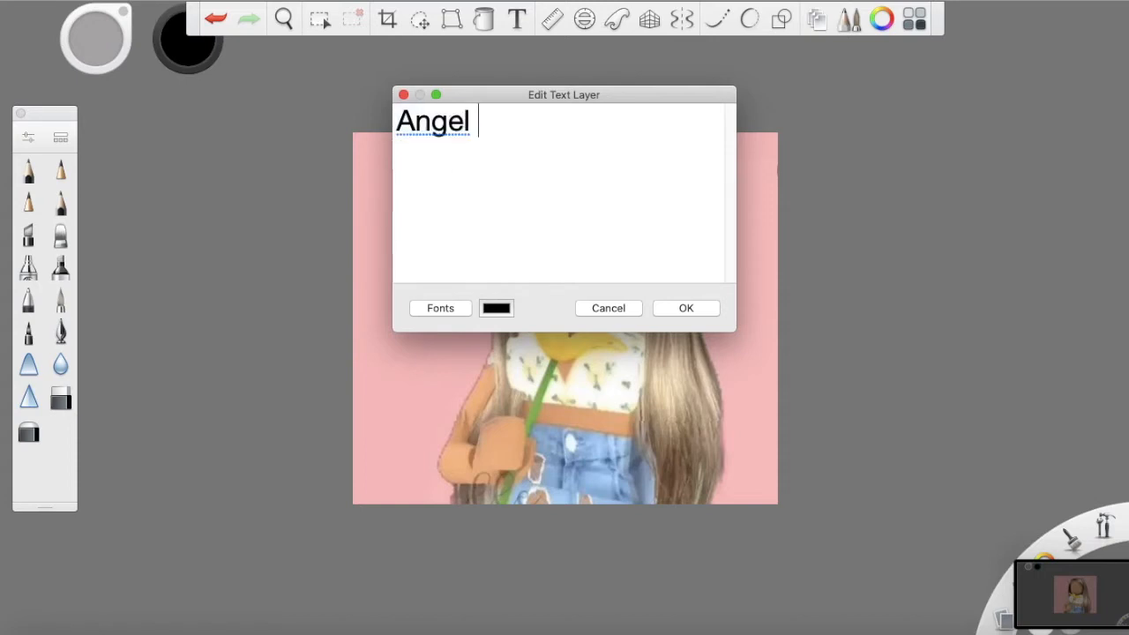
key("BackSpace")
type("x")
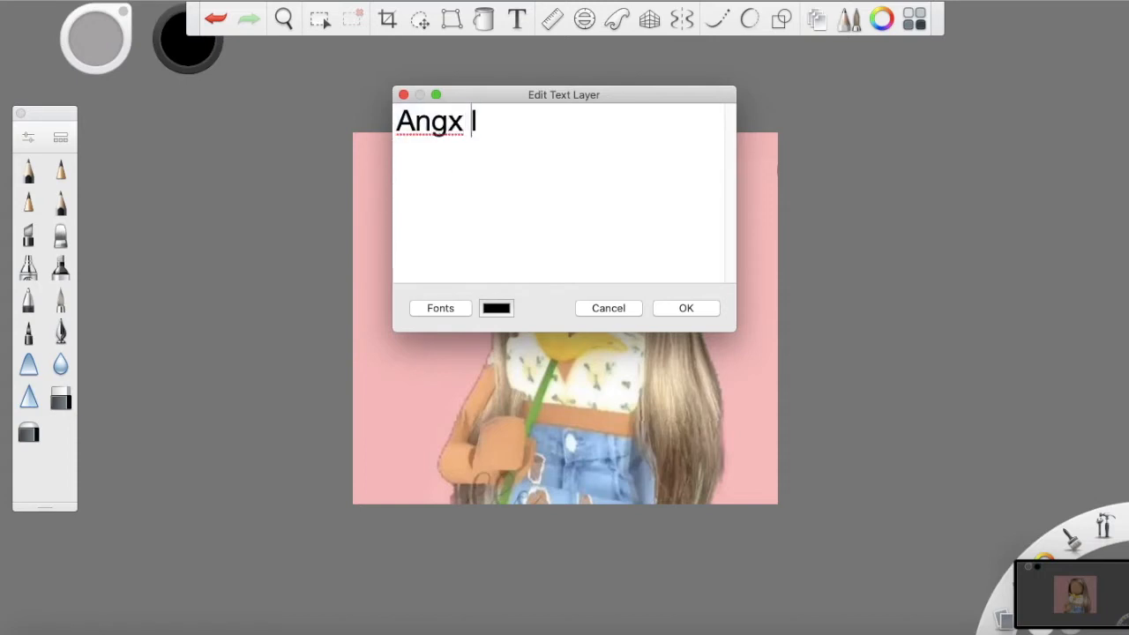
key("BackSpace")
type("squad")
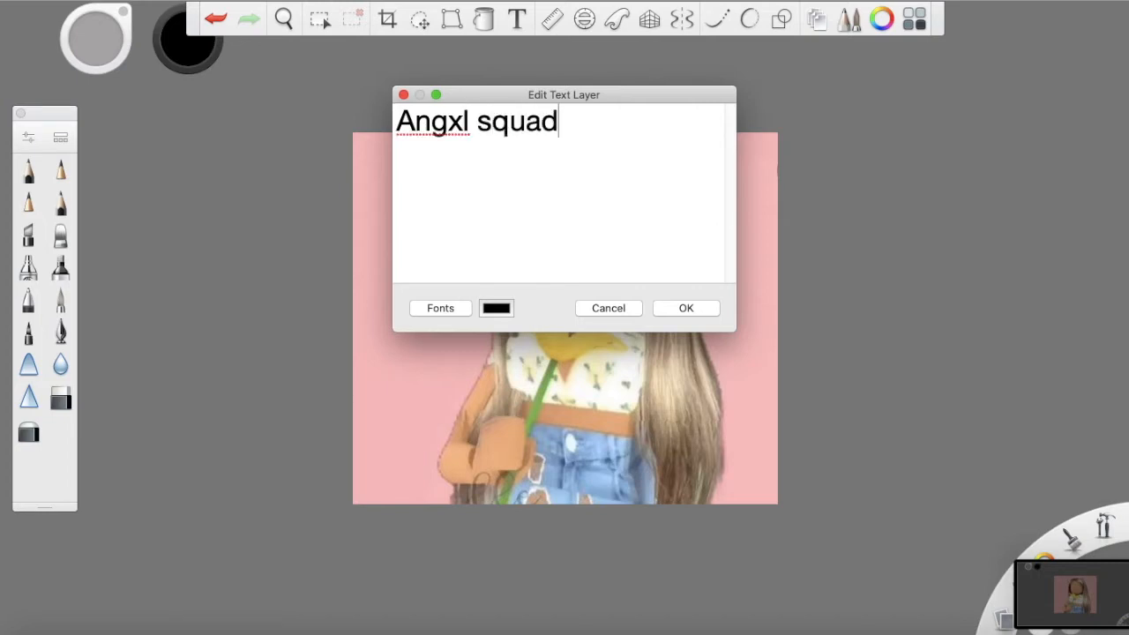
Capitalise the first letter of the second word so the text reads "Angxl Squad"
left_click(487, 124)
key("BackSpace")
type("A")
key("BackSpace")
type("S")
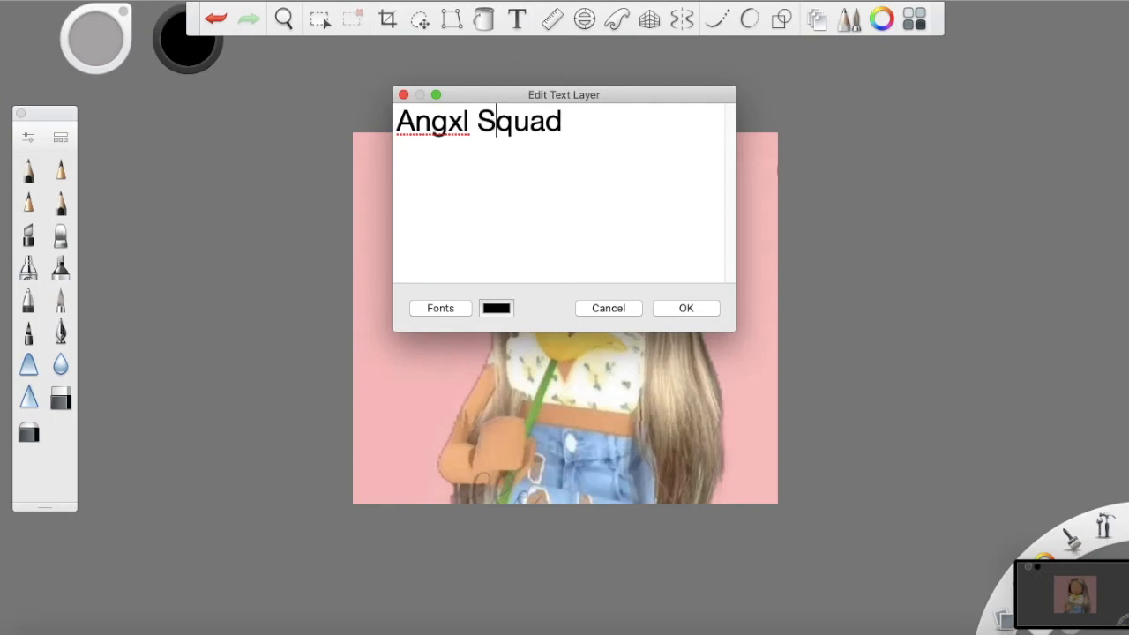
Open the font settings for the text layer and select the whole "Angxl Squad" text
left_click(439, 309)
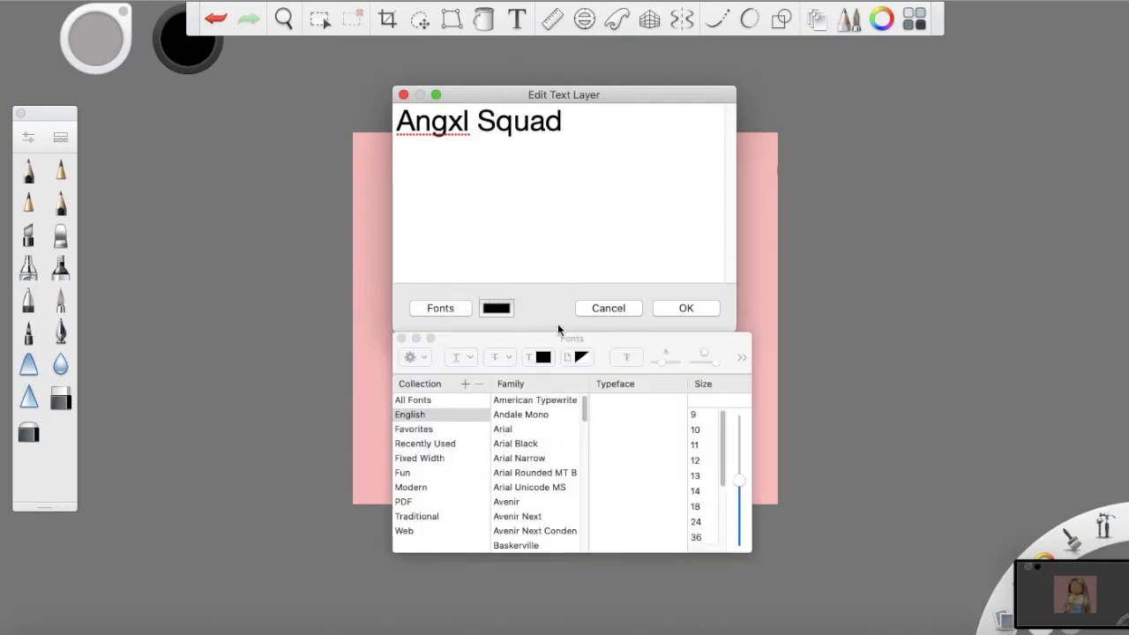
left_click(546, 389)
scroll(539, 454, "down", 4)
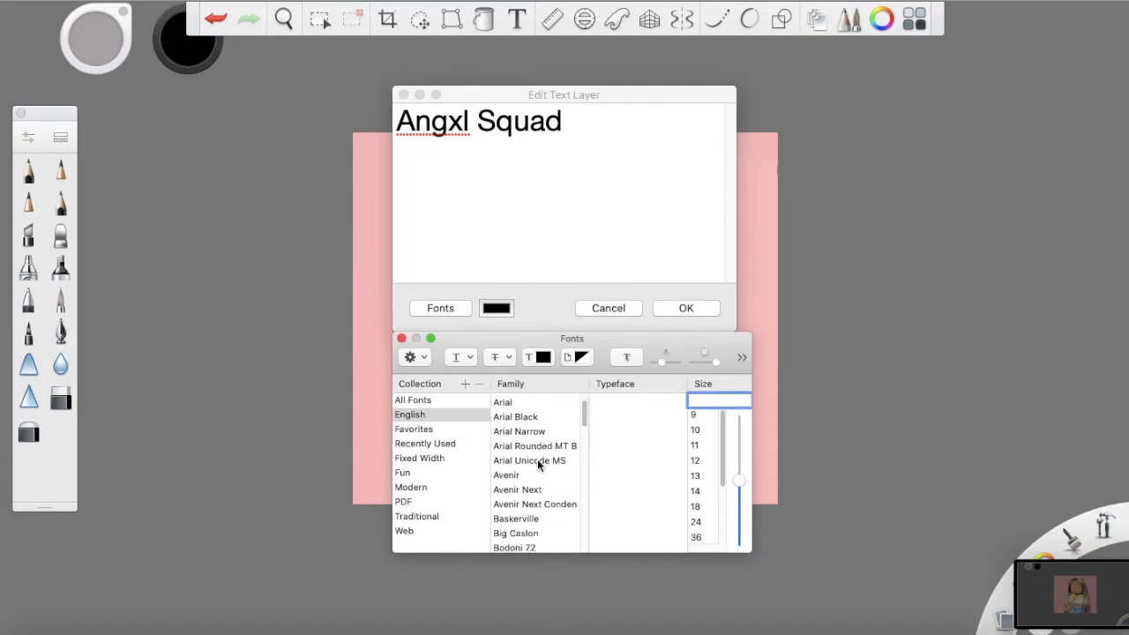
scroll(537, 459, "down", 2)
scroll(535, 464, "up", 10)
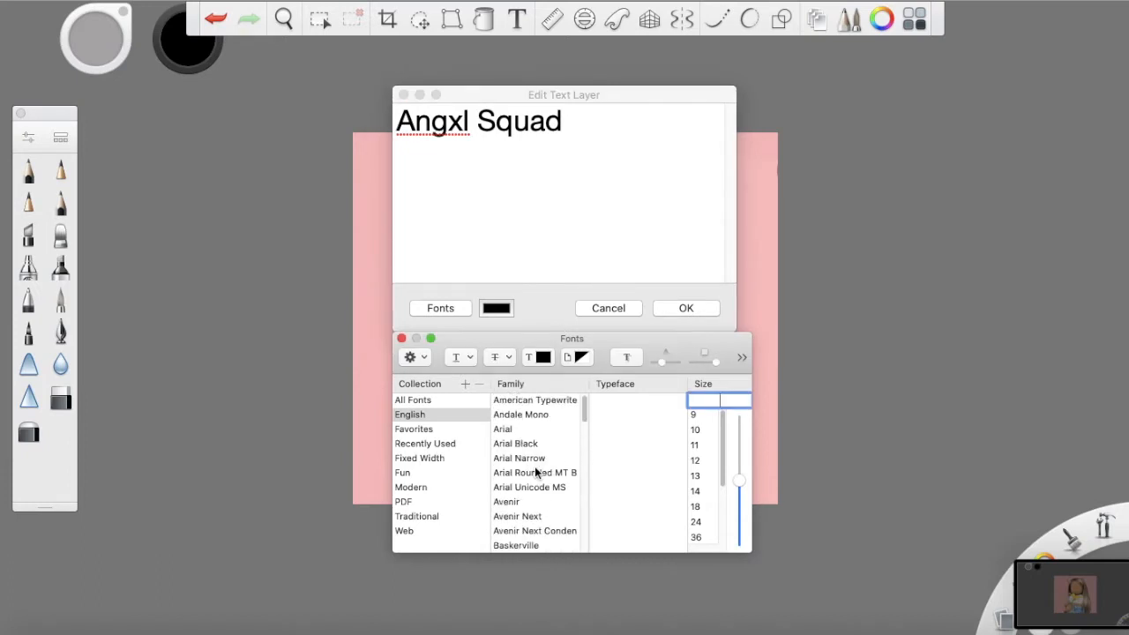
left_click(504, 400)
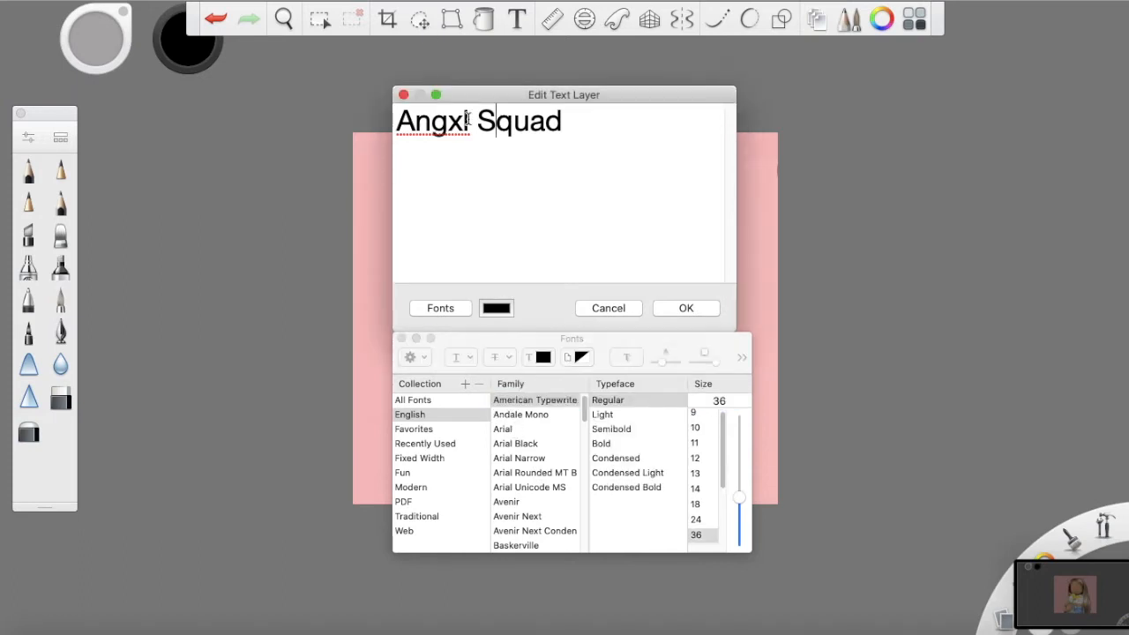
triple_click(466, 121)
left_click(517, 354)
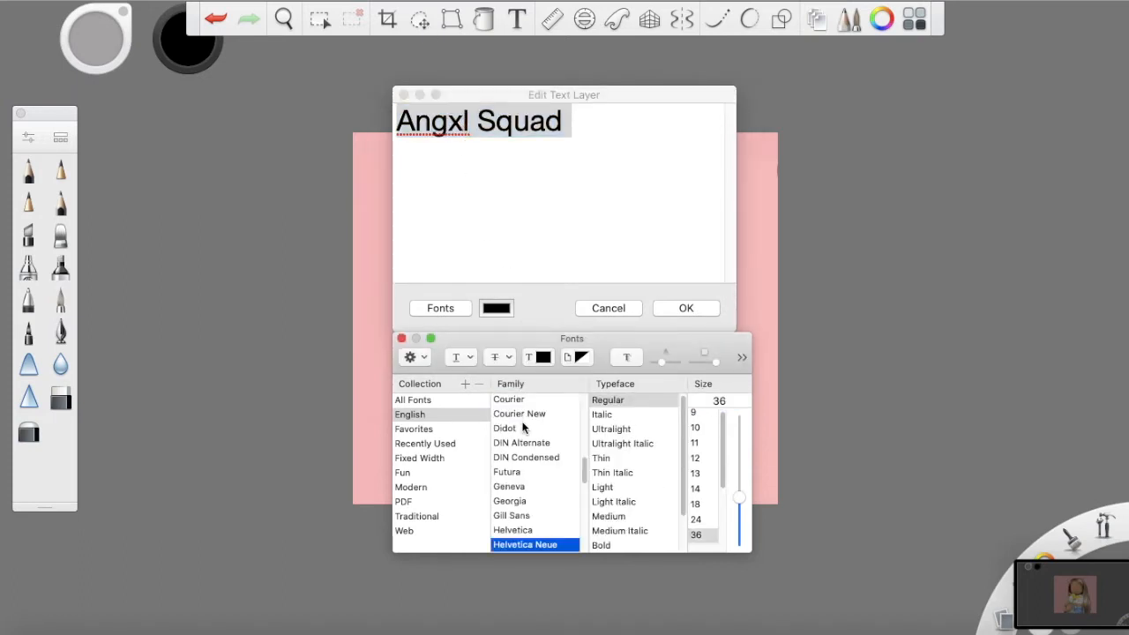
Try the font families from American Typewriter through Arial Unicode MS on the selected text
scroll(531, 430, "down", 5)
scroll(533, 431, "up", 12)
left_click(536, 402)
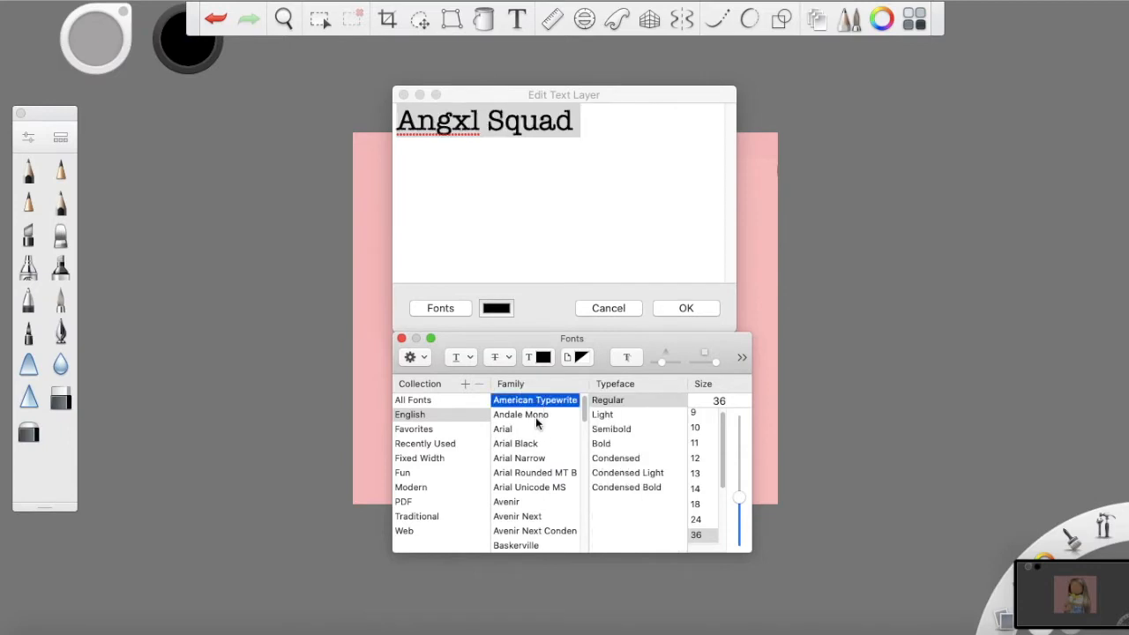
left_click(535, 416)
left_click(537, 430)
left_click(538, 444)
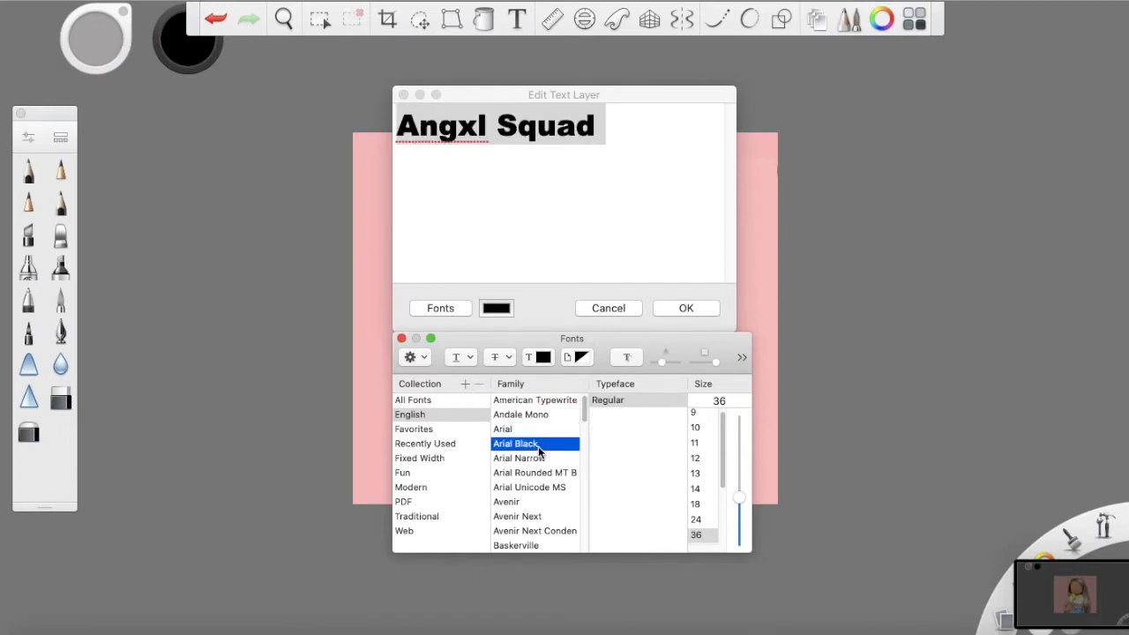
left_click(544, 461)
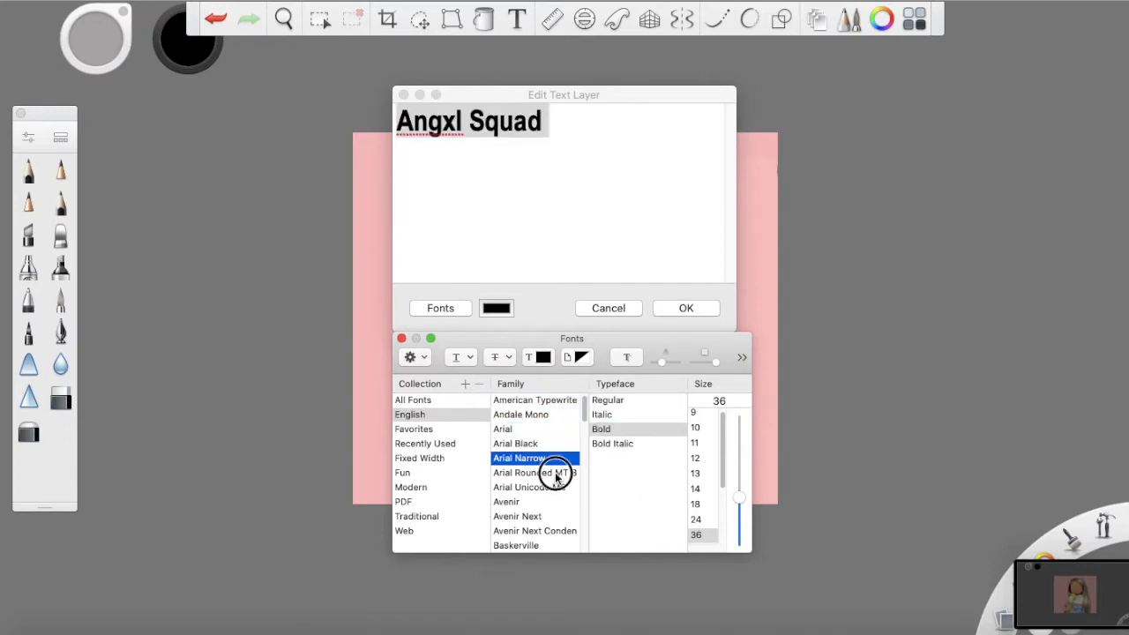
left_click(553, 474)
left_click(554, 487)
Try the Georgia, Geneva, Gill Sans and Helvetica font families on the selected text
scroll(551, 494, "down", 6)
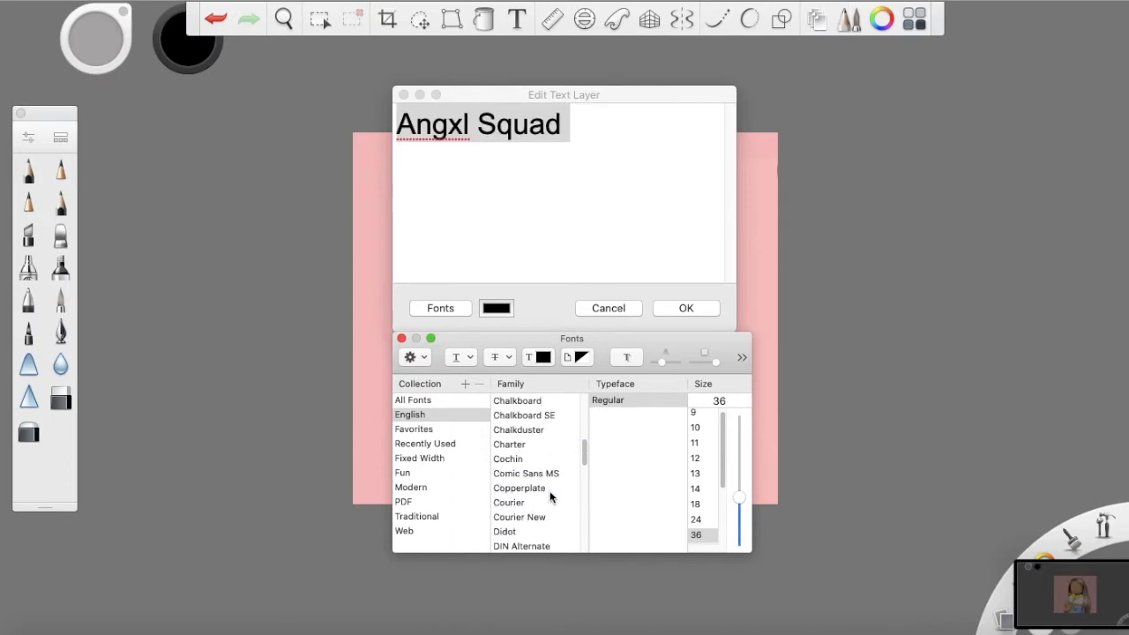
scroll(550, 505, "down", 1)
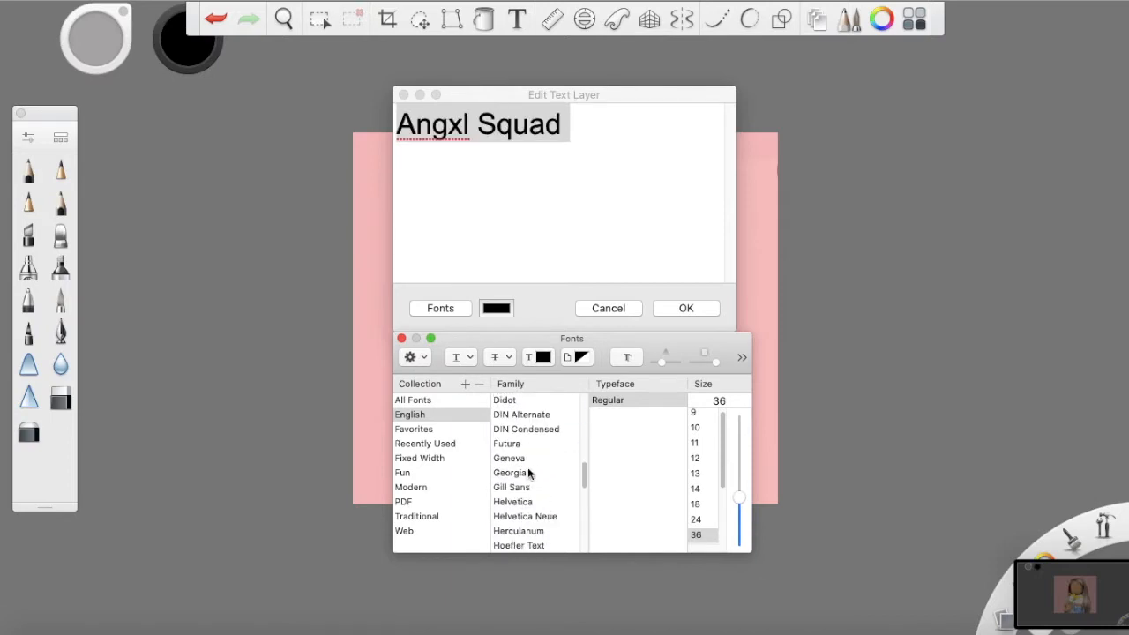
left_click(530, 471)
left_click(528, 457)
left_click(529, 485)
left_click(528, 470)
scroll(527, 459, "down", 3)
left_click(520, 402)
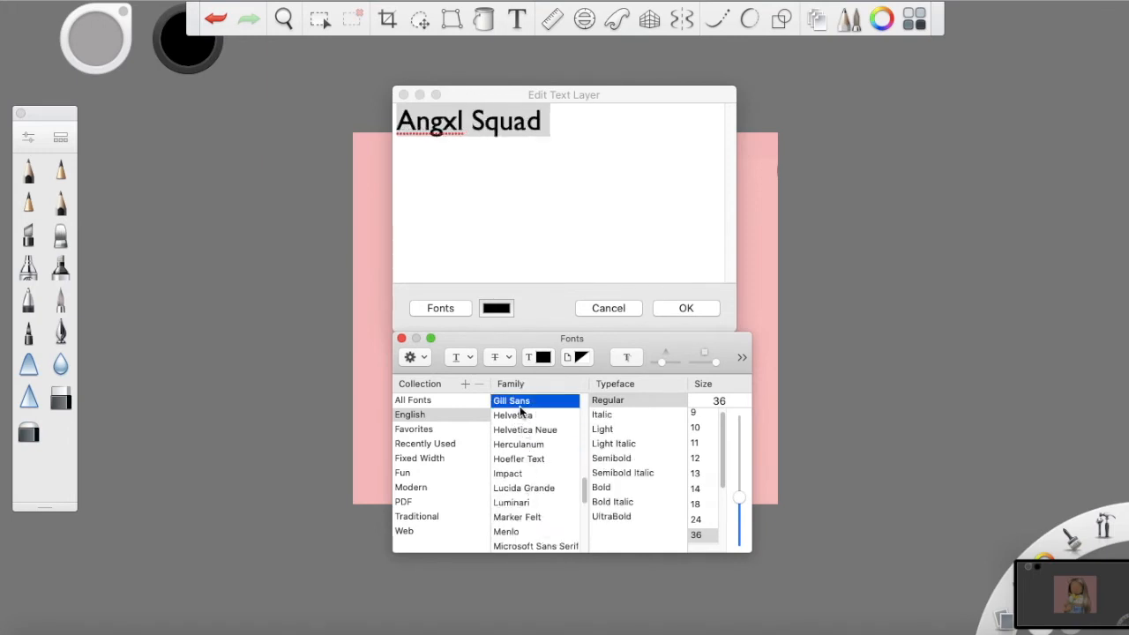
left_click(516, 415)
Browse the rest of the font families and try Times New Roman, Times and Tahoma on the text
scroll(525, 448, "down", 5)
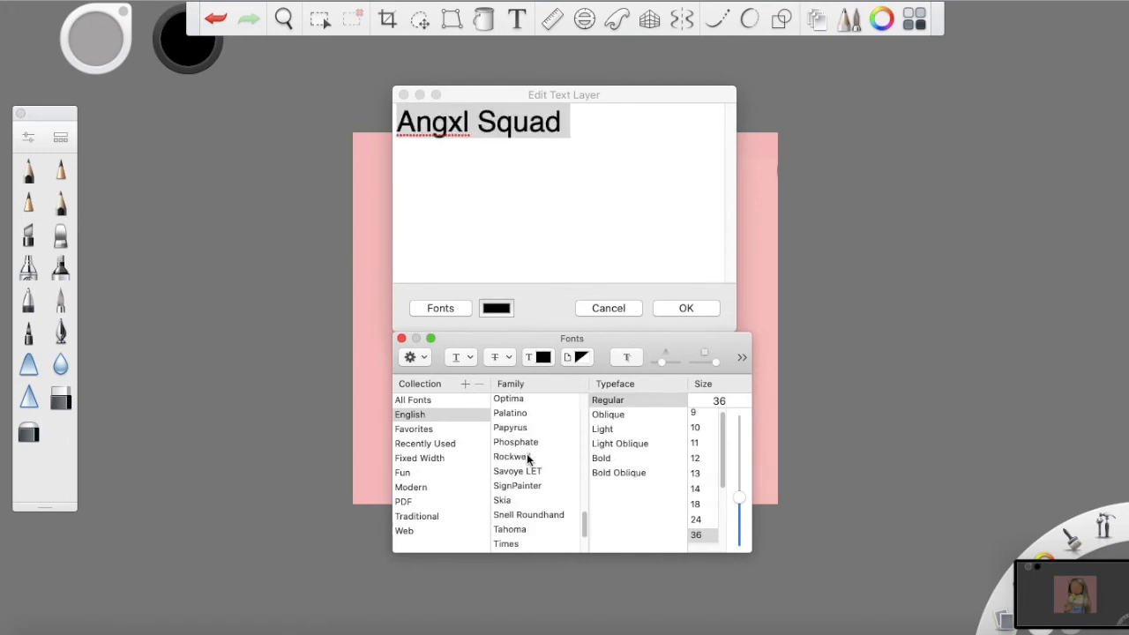
scroll(525, 452, "down", 4)
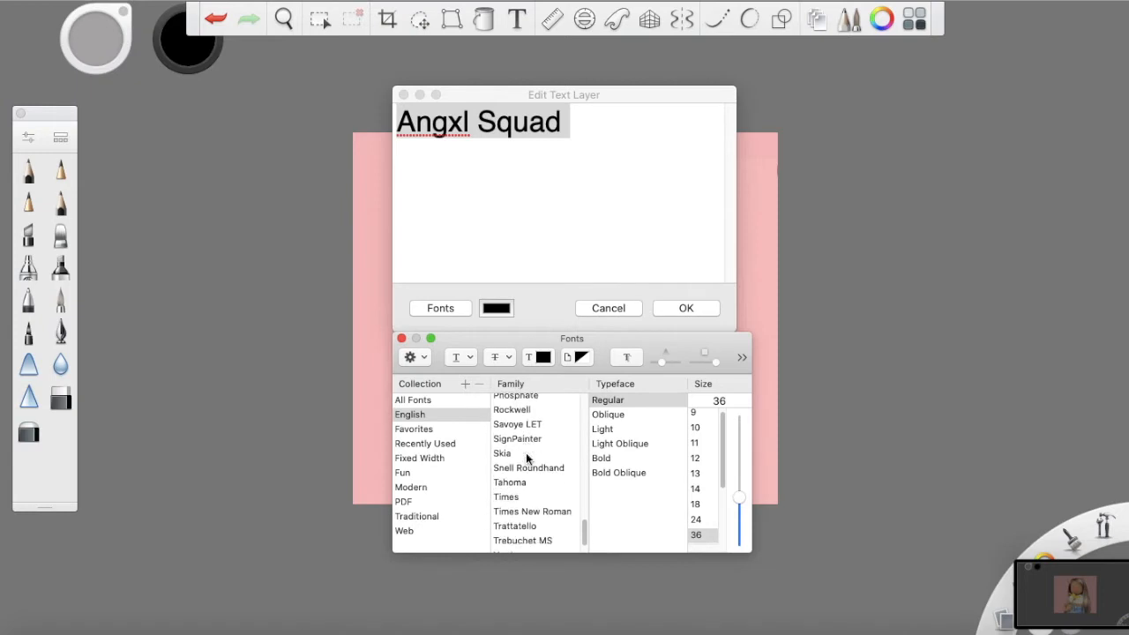
scroll(527, 456, "up", 3)
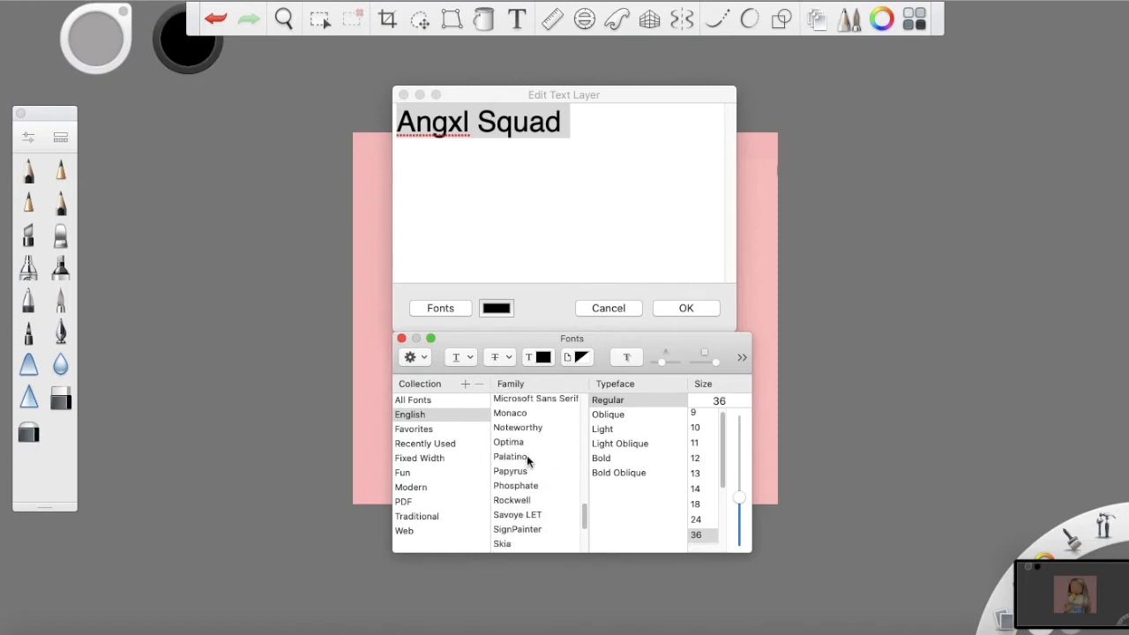
scroll(528, 446, "up", 2)
scroll(527, 446, "up", 4)
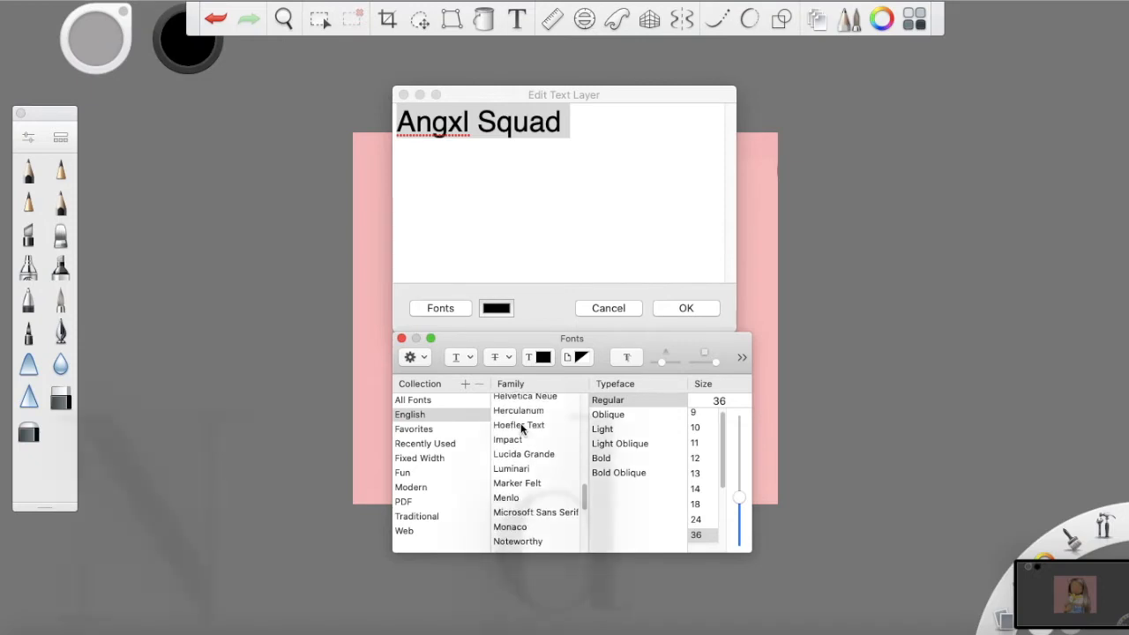
scroll(522, 430, "down", 6)
scroll(522, 441, "down", 6)
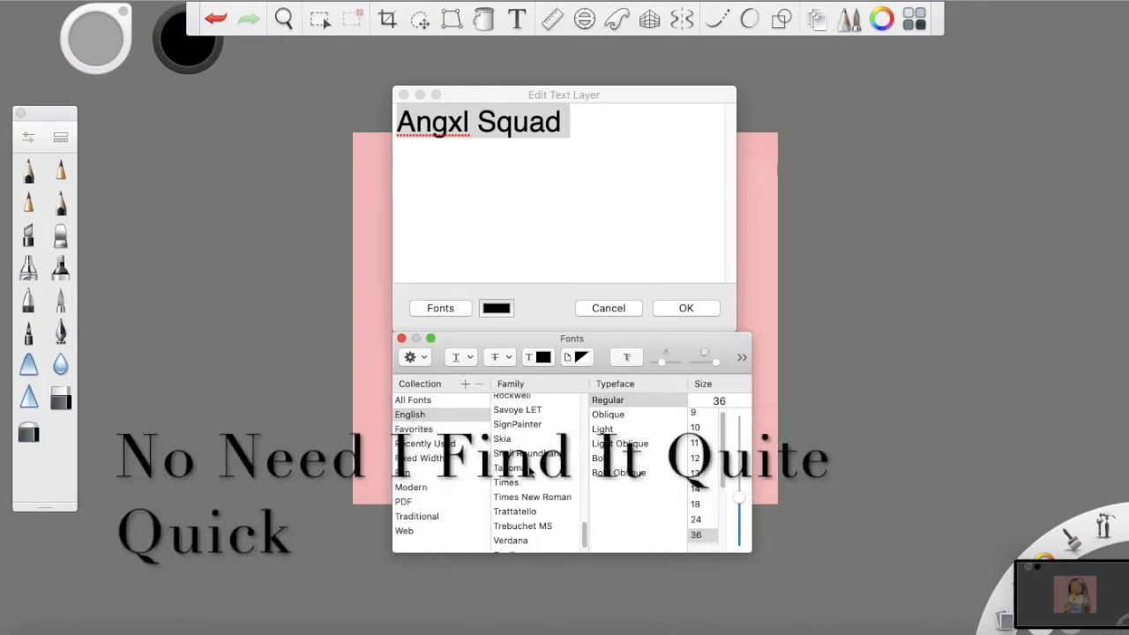
left_click(530, 497)
left_click(529, 482)
left_click(532, 467)
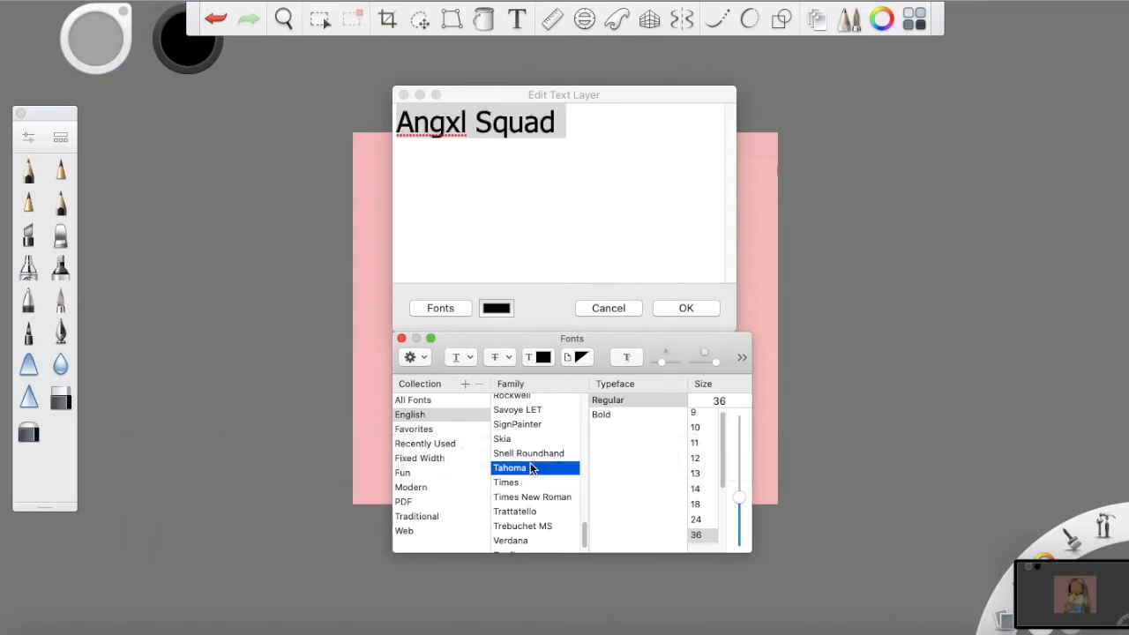
left_click(532, 498)
Set the selected text to the Snell Roundhand font with the Bold typeface
left_click(527, 451)
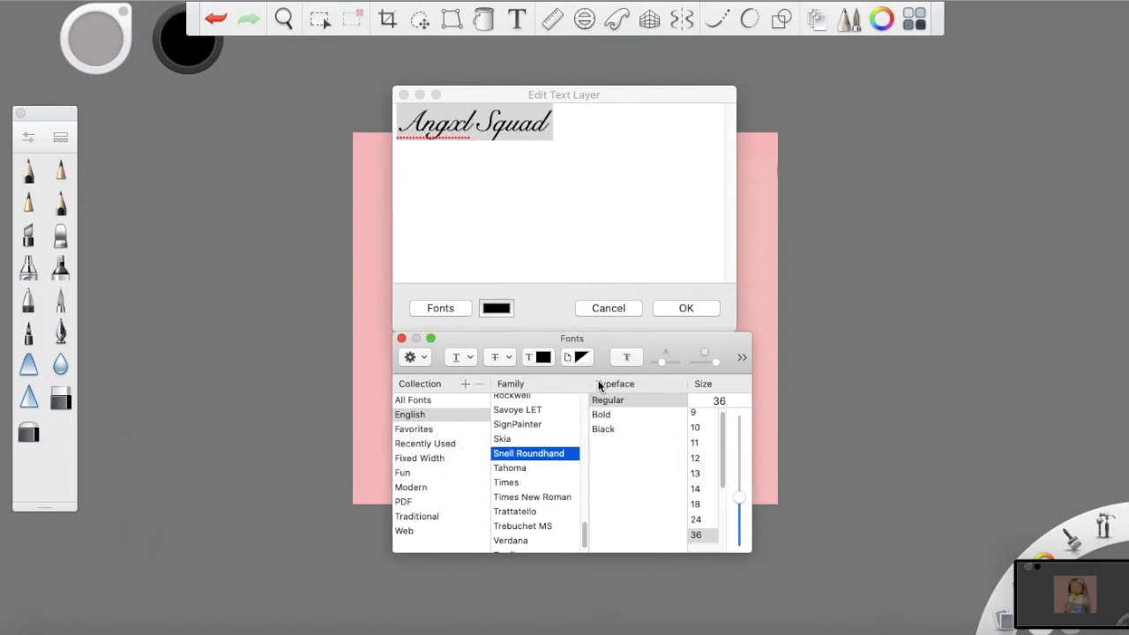
left_click(622, 308)
left_click(644, 378)
left_click(617, 416)
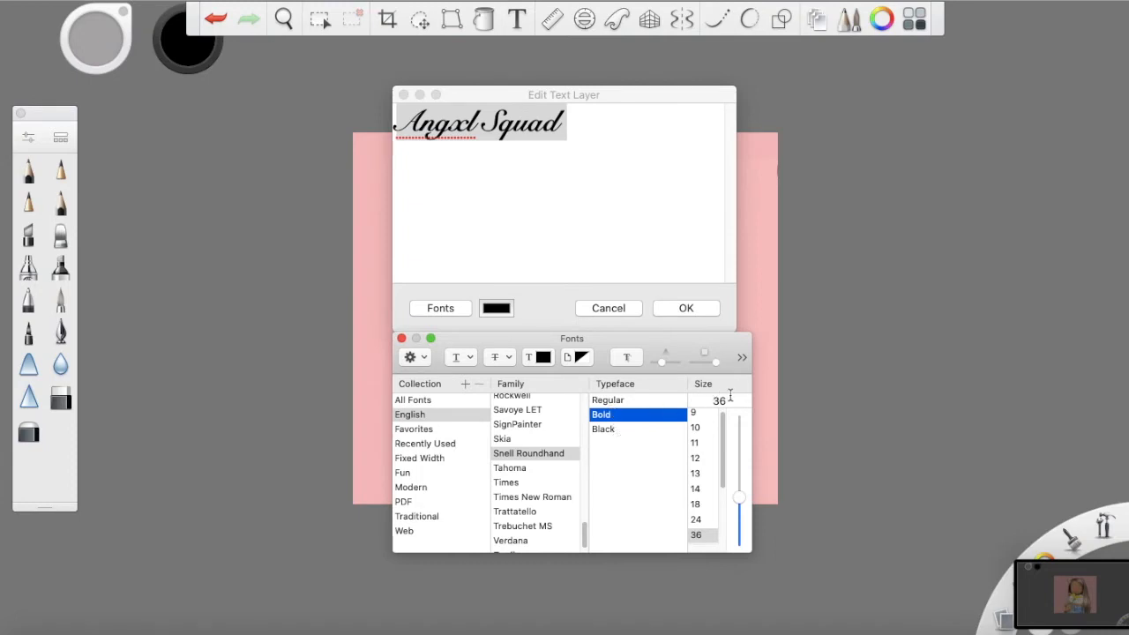
Change the colour of the selected "Angxl Squad" text to white
left_click(472, 302)
left_click(492, 314)
left_click_drag(926, 310, 769, 310)
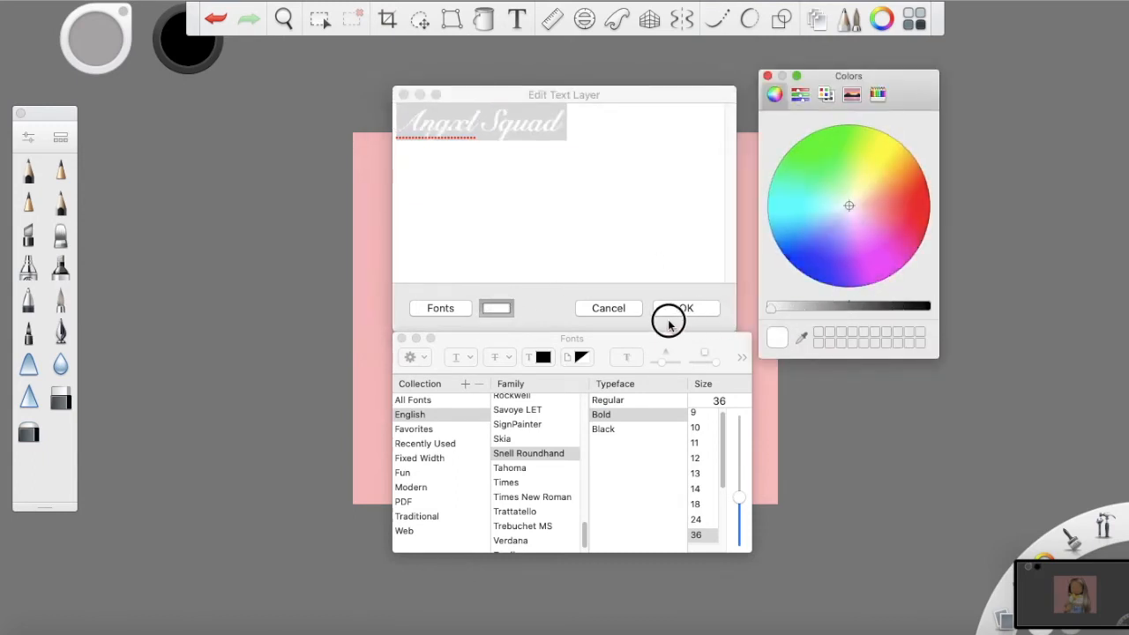
left_click(608, 322)
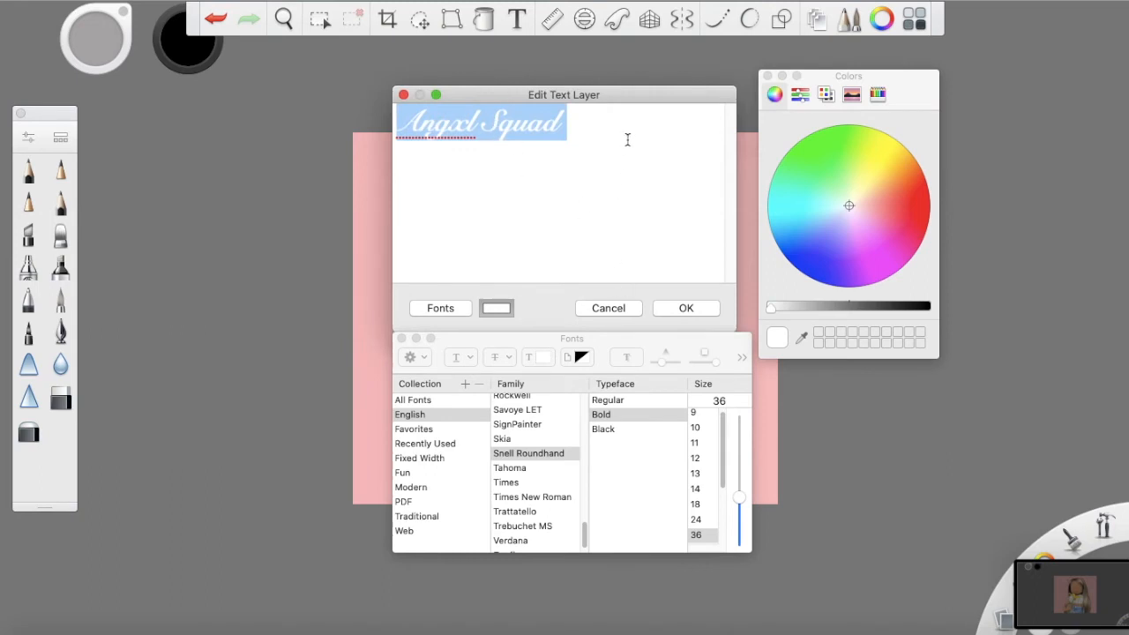
Set the text size to 72, close the font settings and place the text on the canvas
left_click(617, 450)
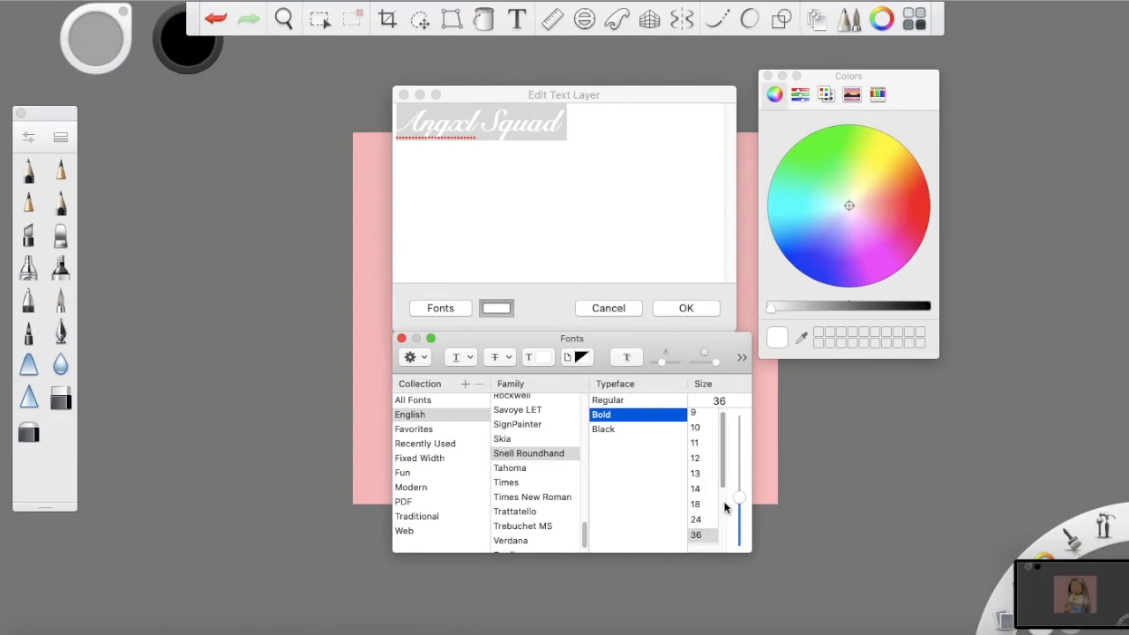
scroll(721, 480, "down", 4)
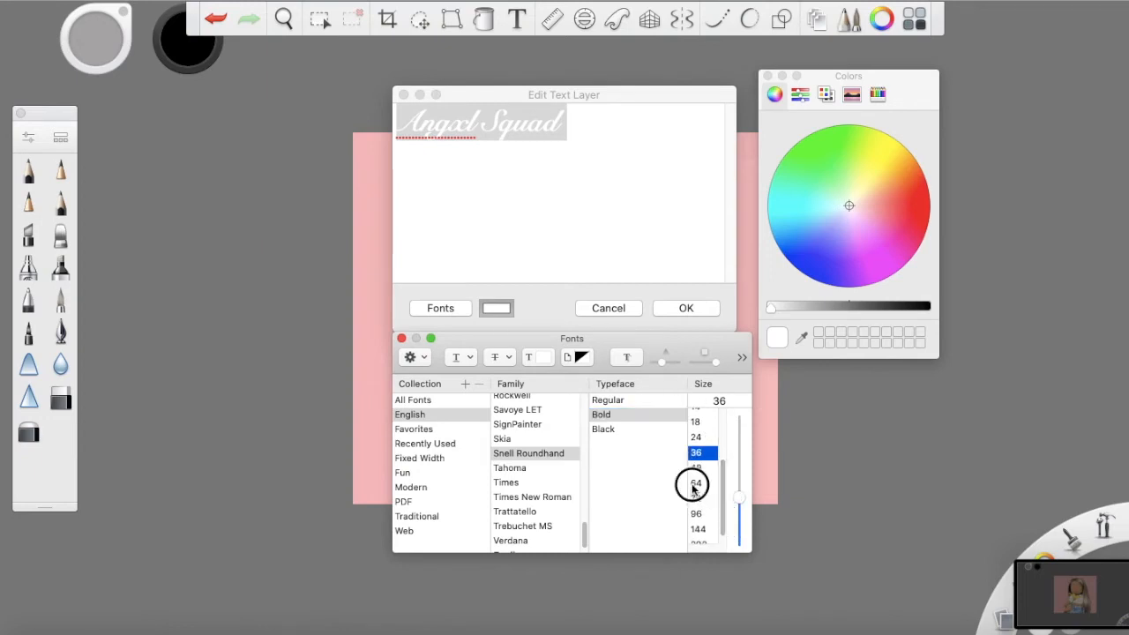
left_click(696, 483)
left_click(697, 499)
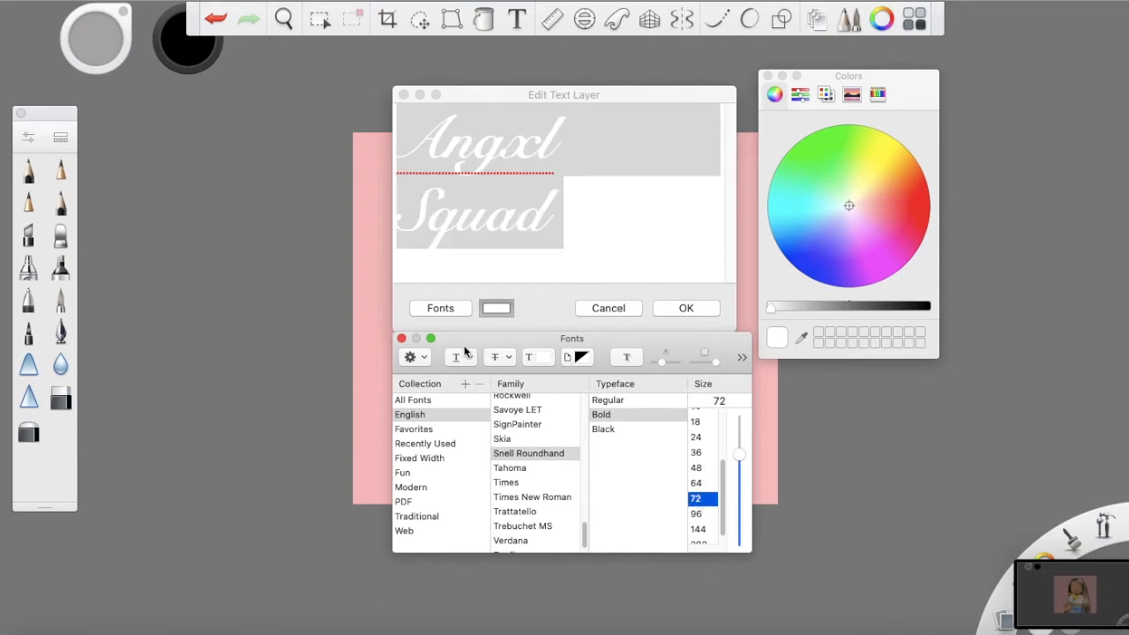
left_click(402, 339)
left_click(672, 308)
Position the "Angxl Squad" text along the lower edge of the picture and stretch it to nearly the full canvas width
left_click_drag(630, 331, 609, 521)
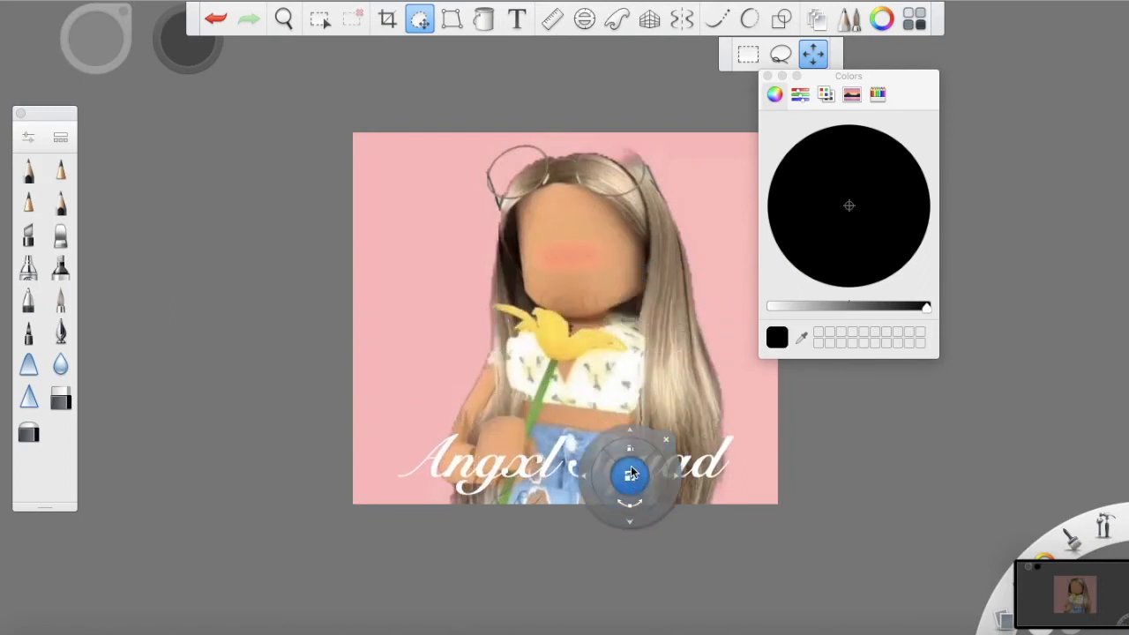
mouse_move(633, 473)
left_mouse_down()
mouse_move(629, 438)
mouse_move(619, 494)
mouse_move(621, 477)
left_mouse_up()
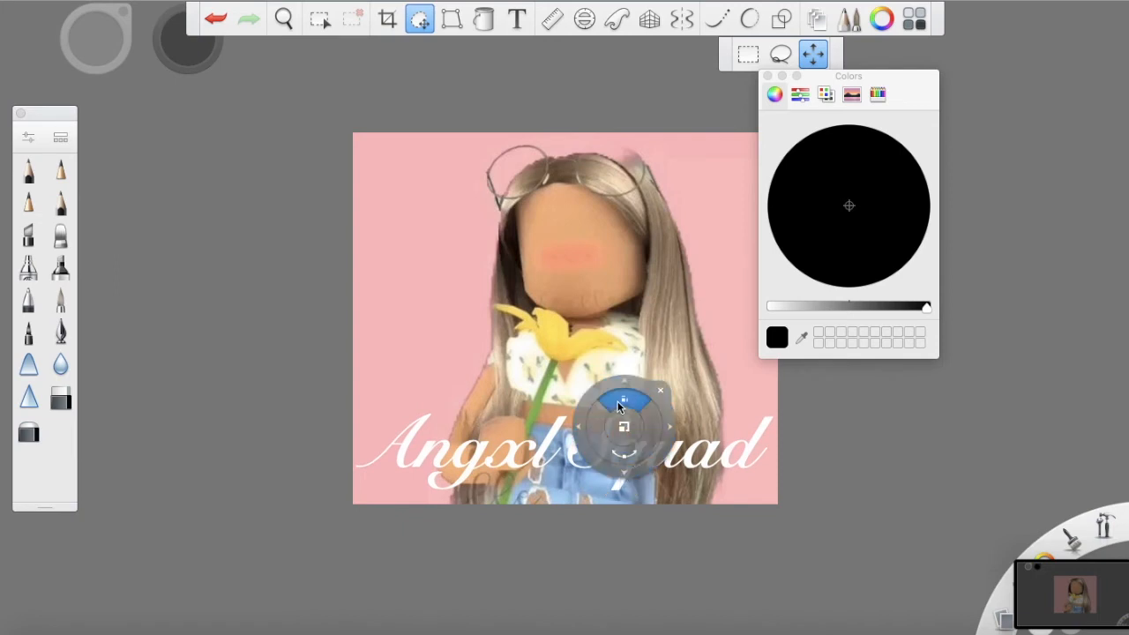
left_click_drag(620, 404, 611, 371)
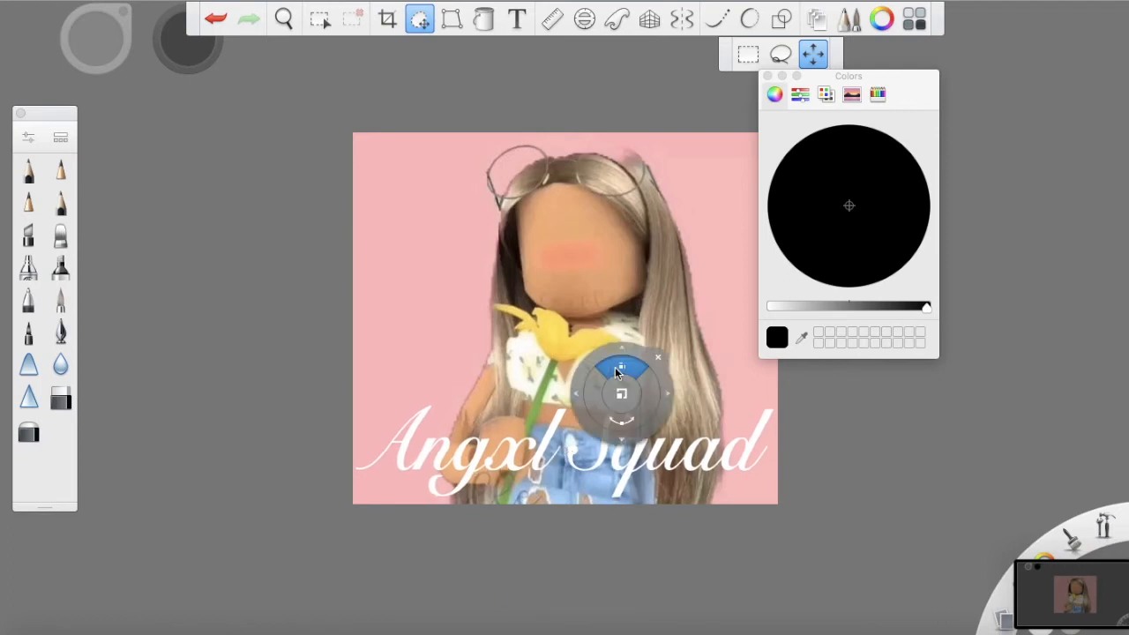
left_click(661, 359)
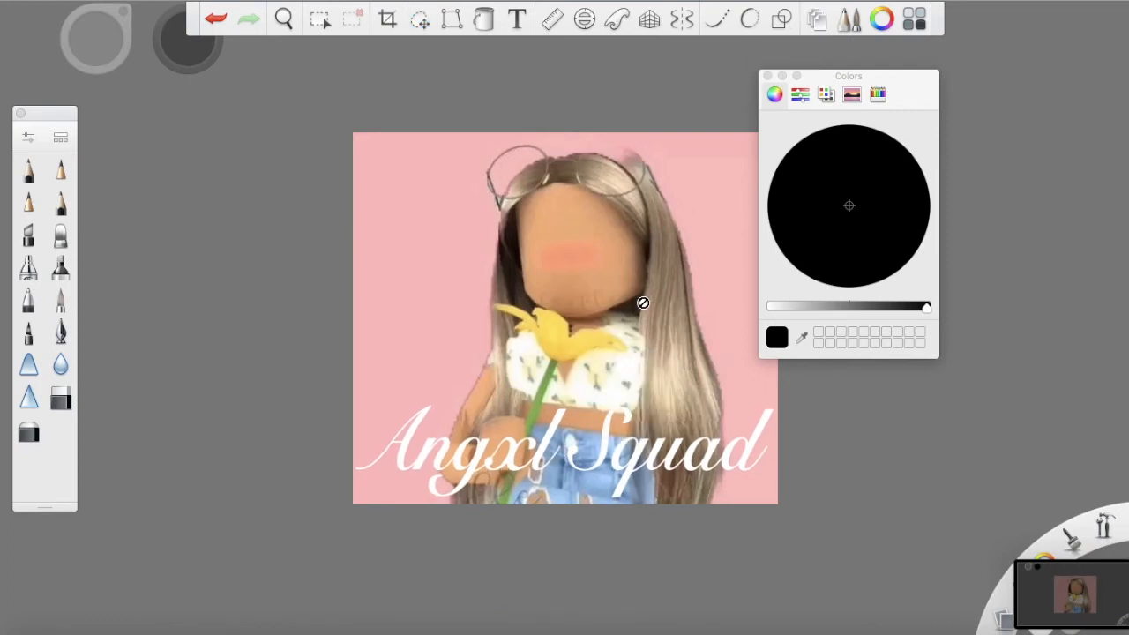
Close the colour picker and show the layer list
left_click(767, 75)
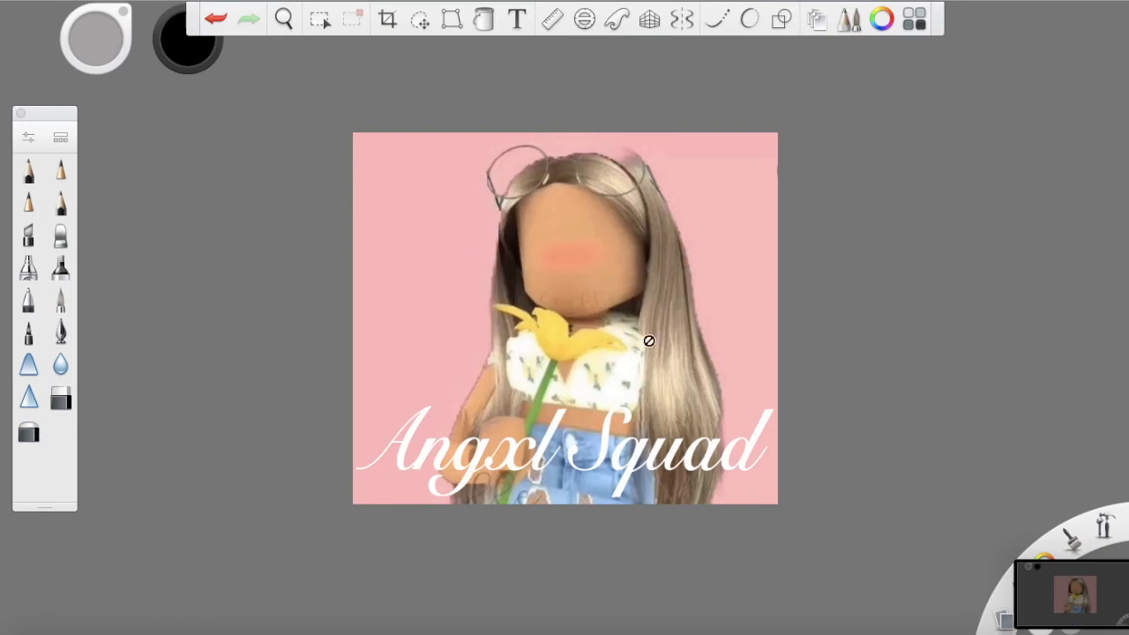
left_click(816, 20)
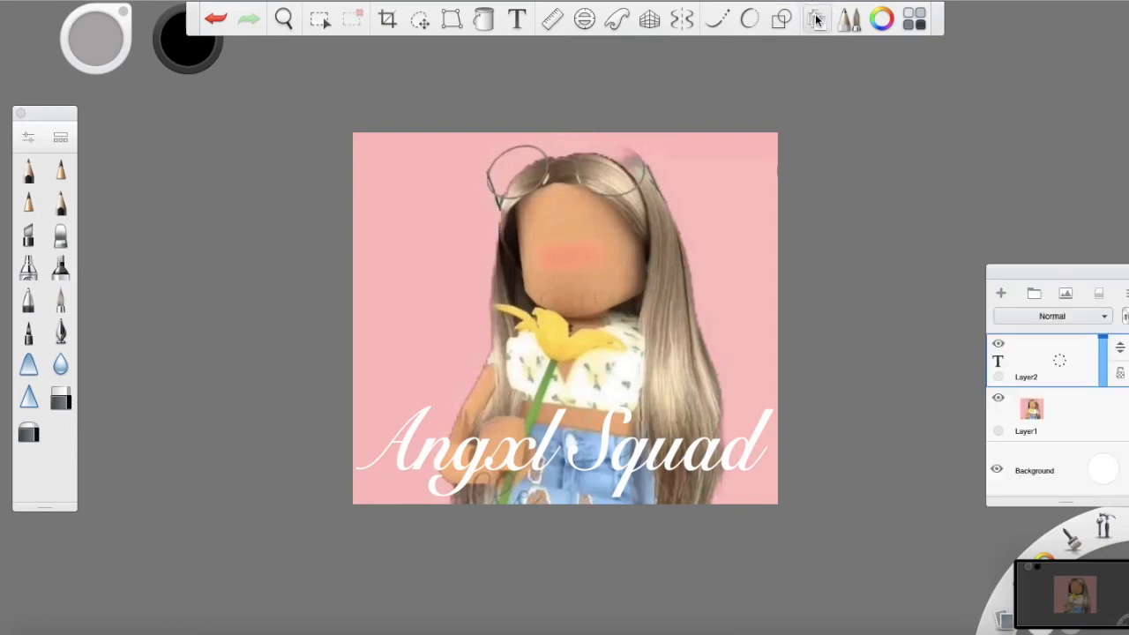
Move the layer list beside the canvas so that it is fully in view
left_click_drag(1045, 275, 964, 156)
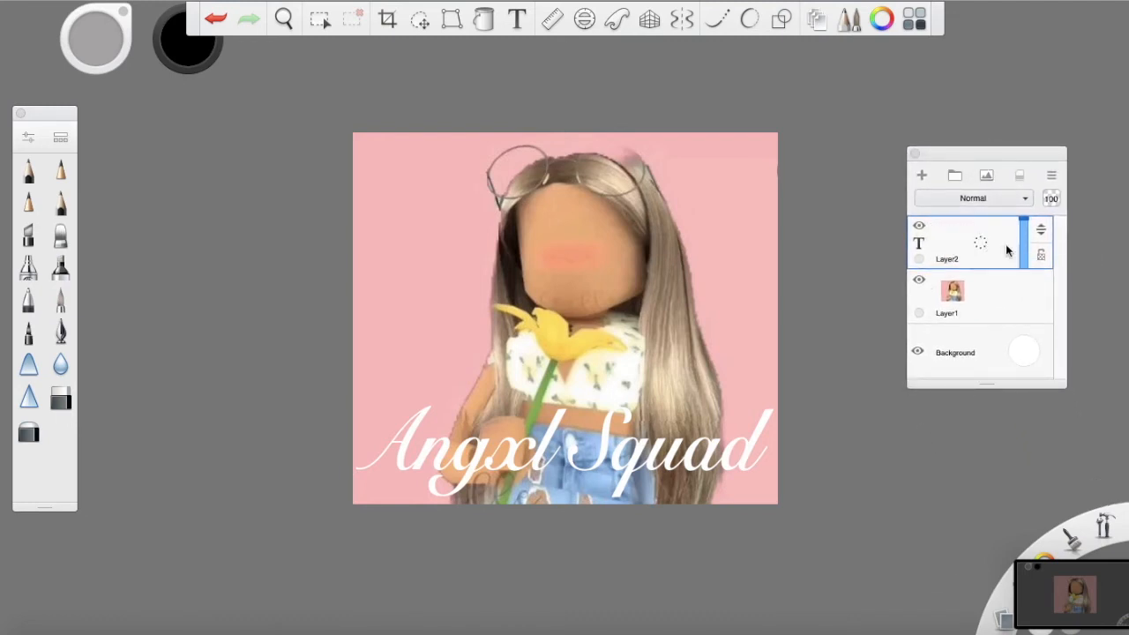
left_click(955, 249)
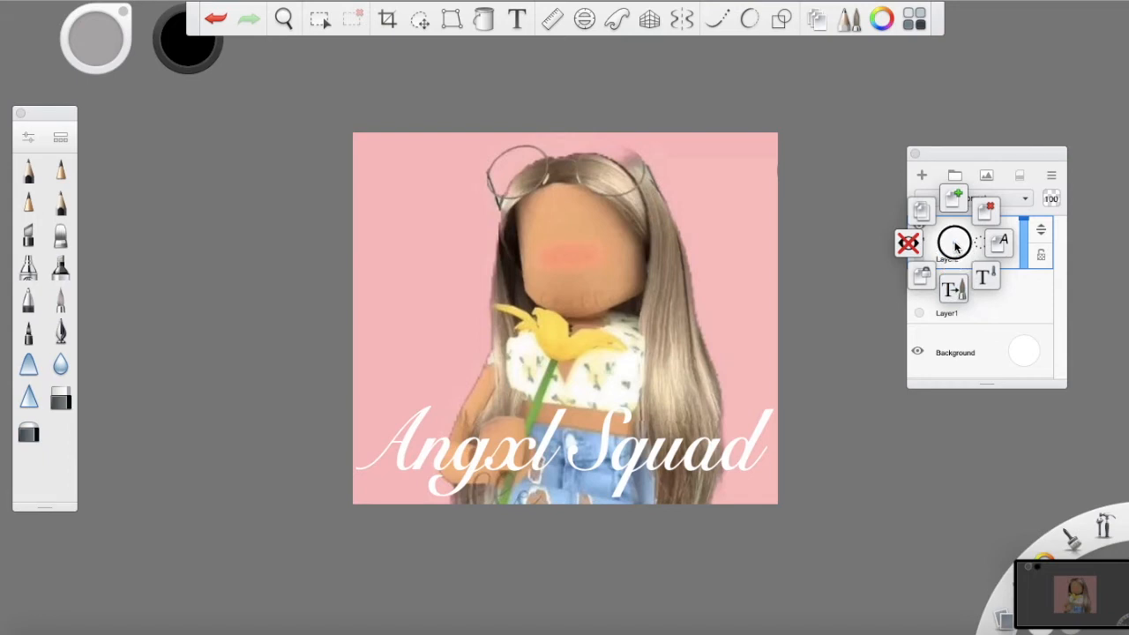
left_click(955, 249)
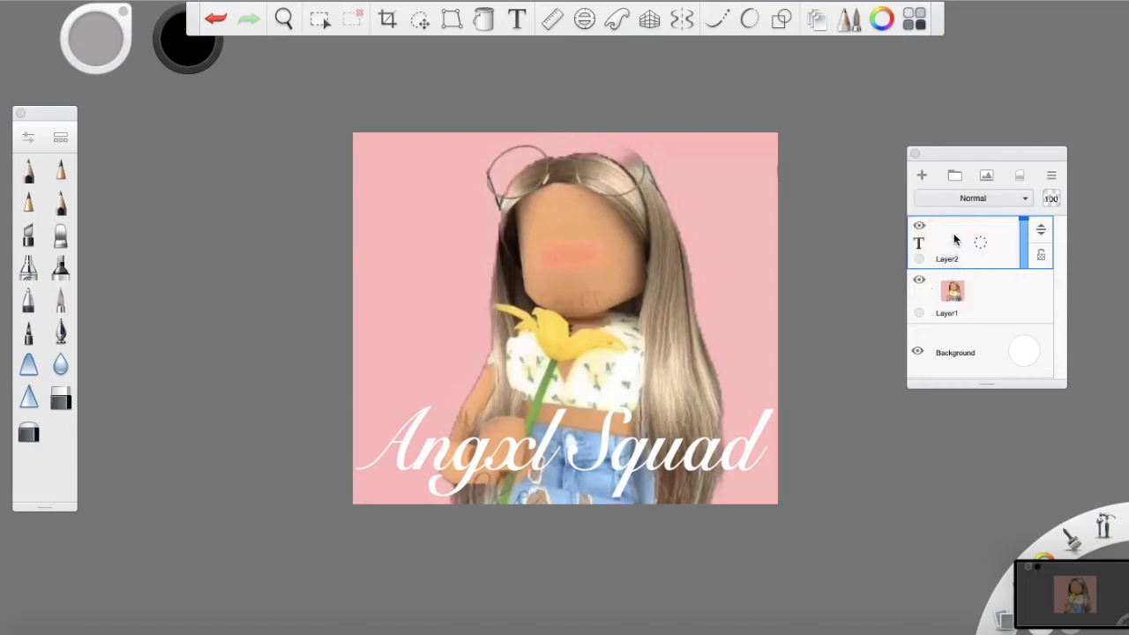
Add a new layer above the text, try a black freehand stroke on it and undo the stroke
left_click(921, 176)
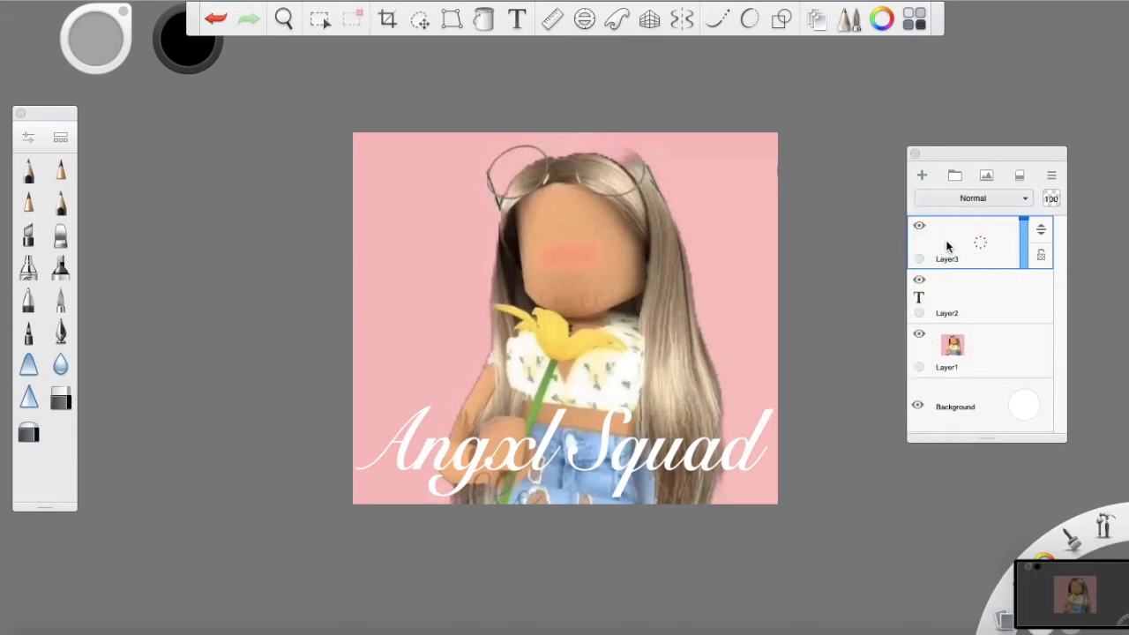
mouse_move(479, 280)
left_mouse_down()
mouse_move(539, 327)
mouse_move(511, 361)
left_mouse_up()
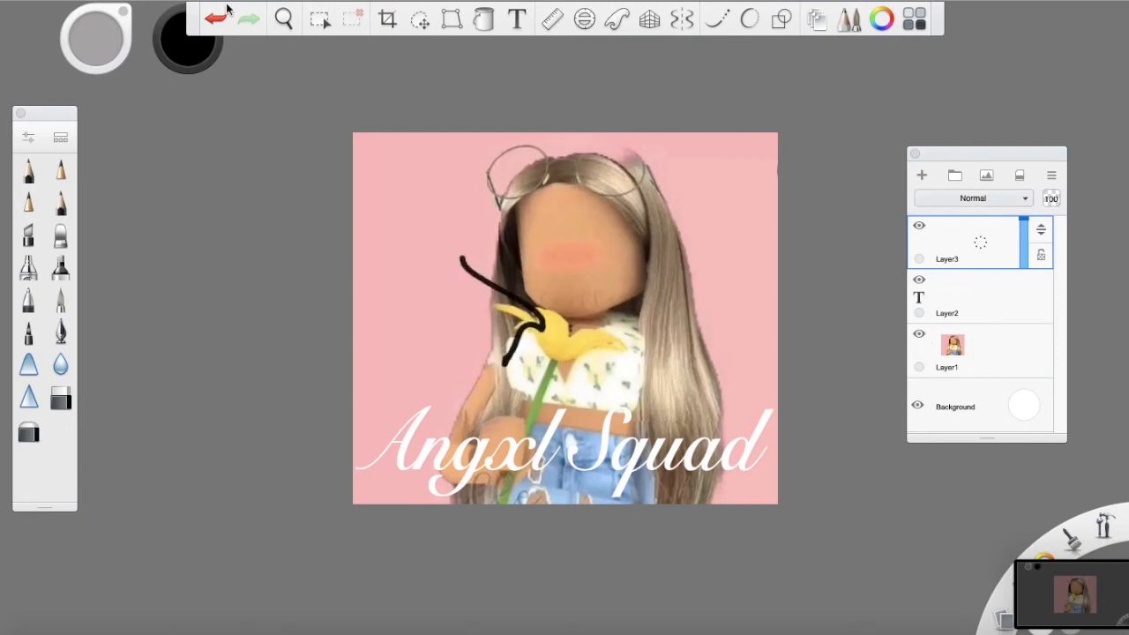
left_click(216, 21)
Try a black stroke across the avatar on Layer1, undo it and delete the empty Layer3
left_click(951, 343)
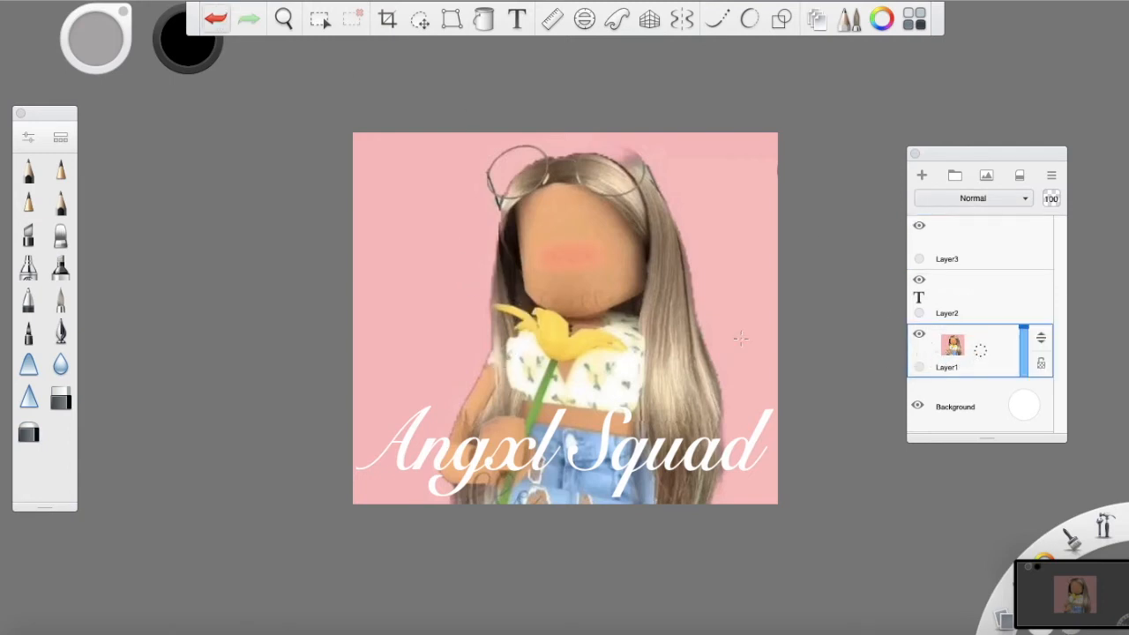
mouse_move(514, 257)
left_mouse_down()
mouse_move(636, 346)
mouse_move(680, 335)
left_mouse_up()
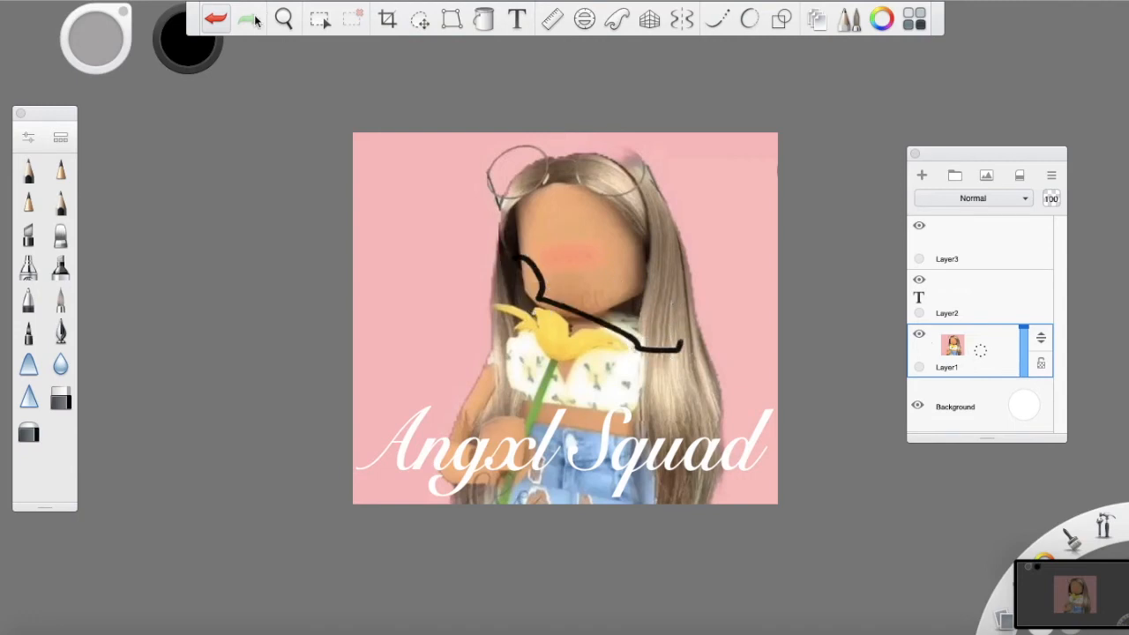
left_click(217, 19)
left_click(956, 254)
mouse_move(957, 254)
left_mouse_down()
mouse_move(959, 274)
mouse_move(957, 244)
mouse_move(987, 217)
left_mouse_up()
Select Layer1, choose the Airbrush and sample the coral colour from the patch on the avatar's face
left_click(940, 316)
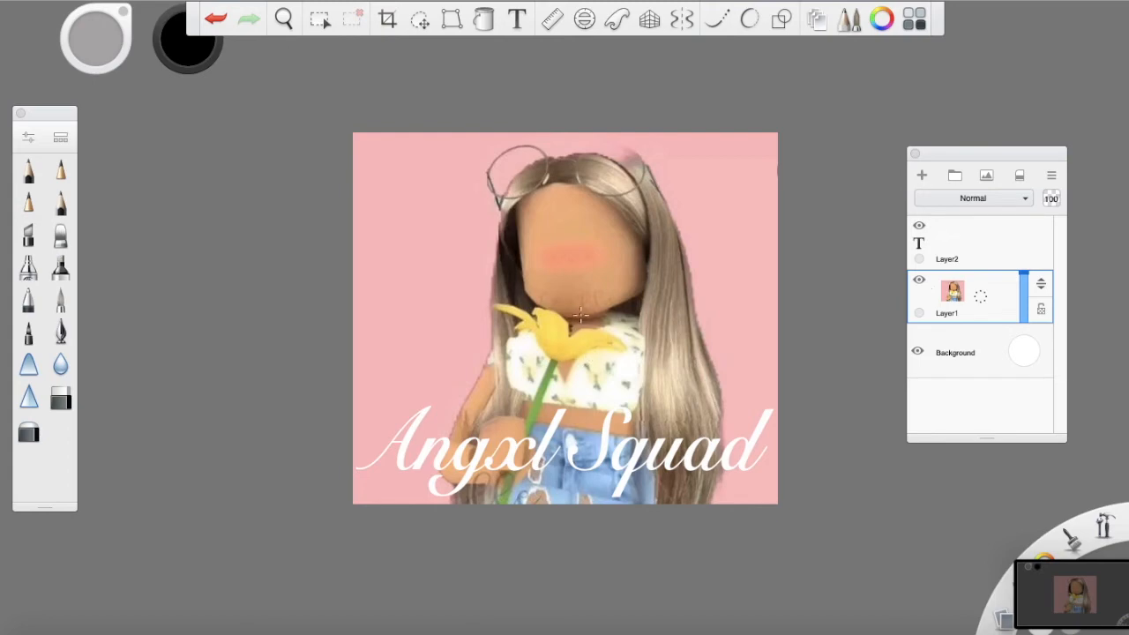
scroll(582, 309, "up", 2)
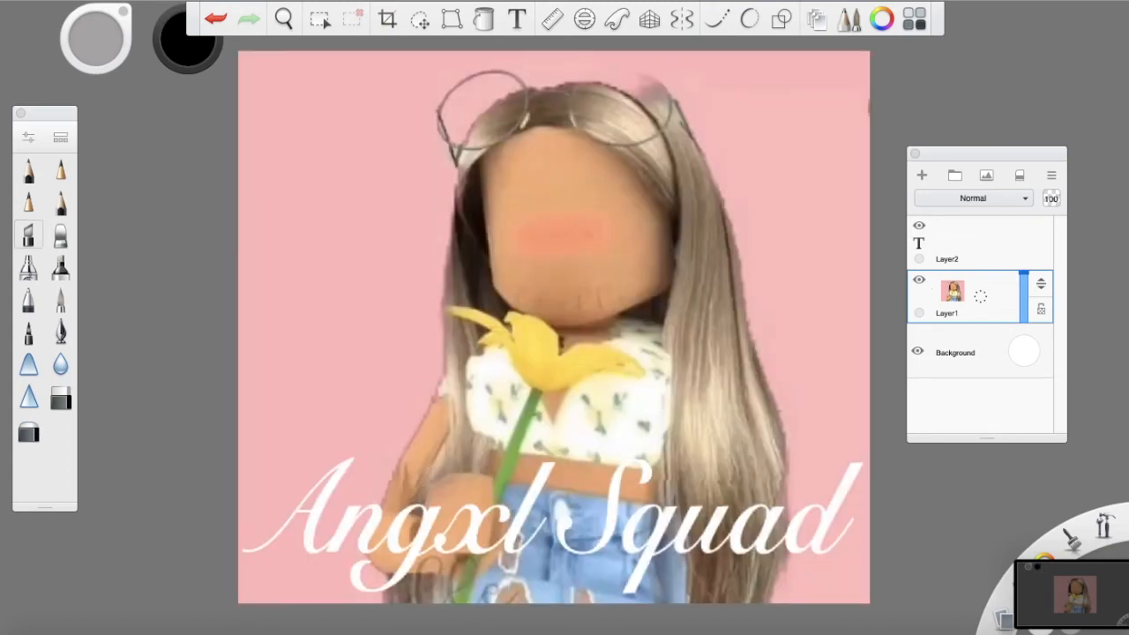
left_click(33, 270)
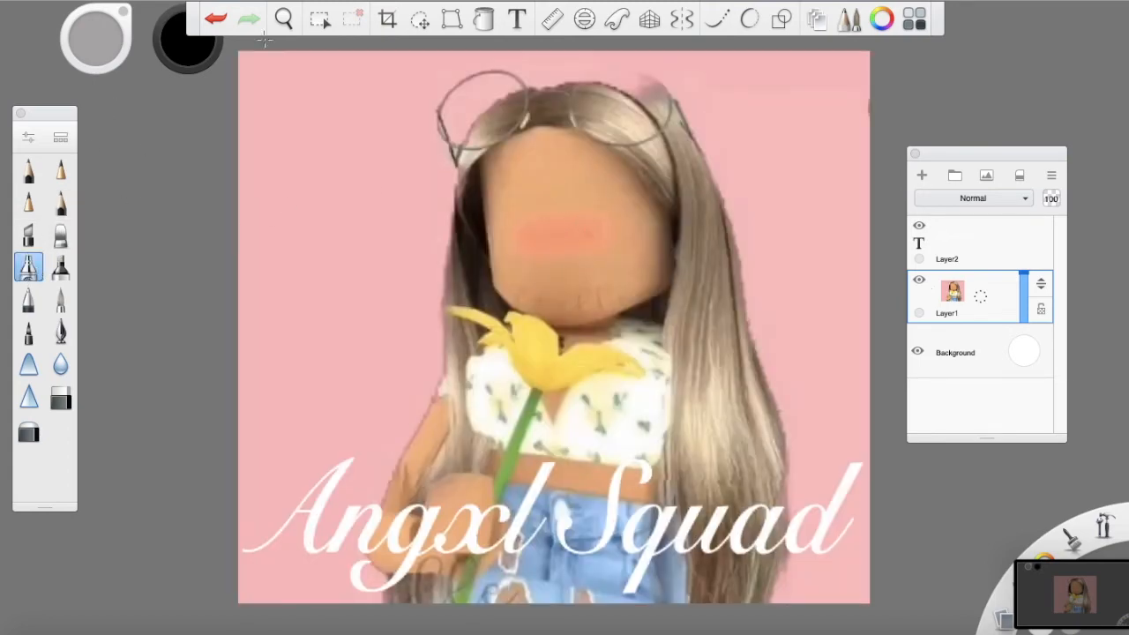
left_click_drag(155, 44, 327, 176)
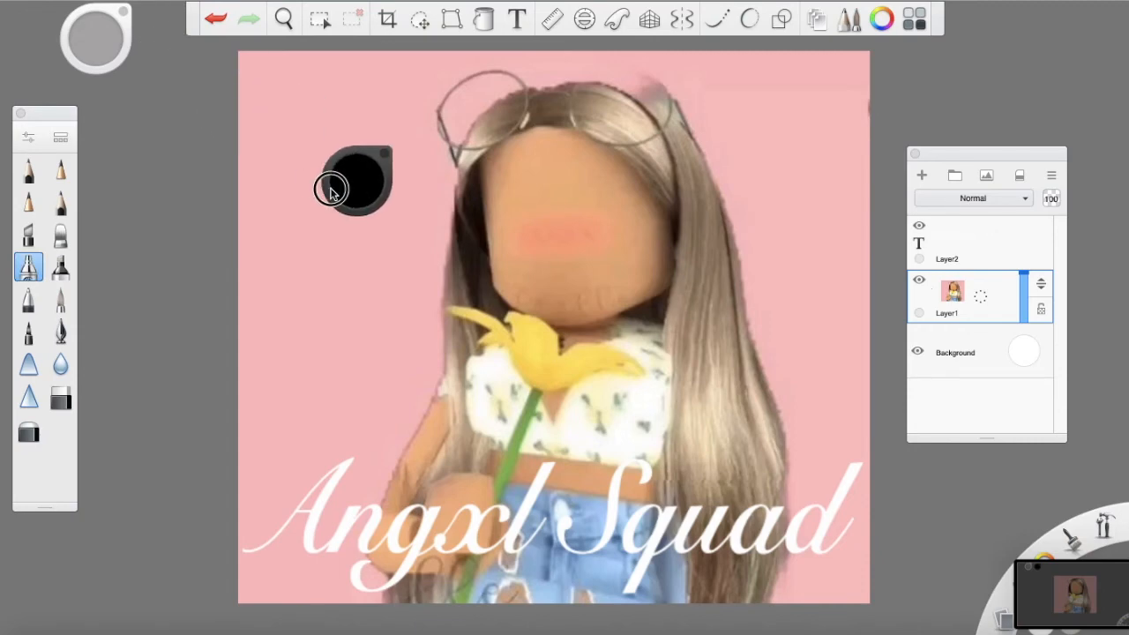
left_click(358, 194)
left_click(364, 248)
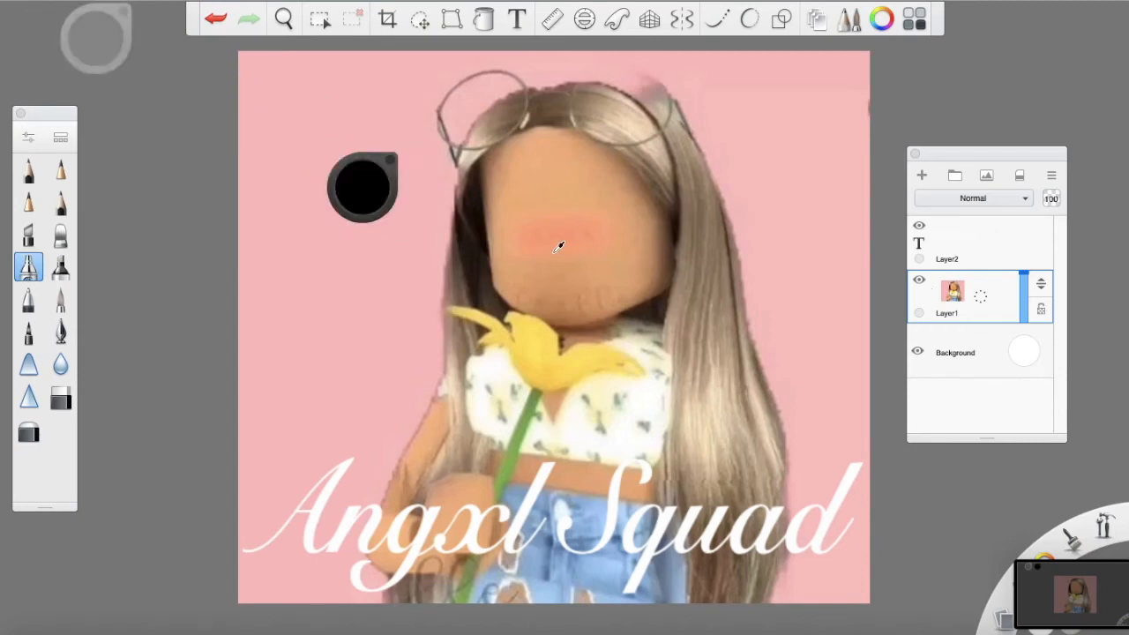
left_click(562, 229)
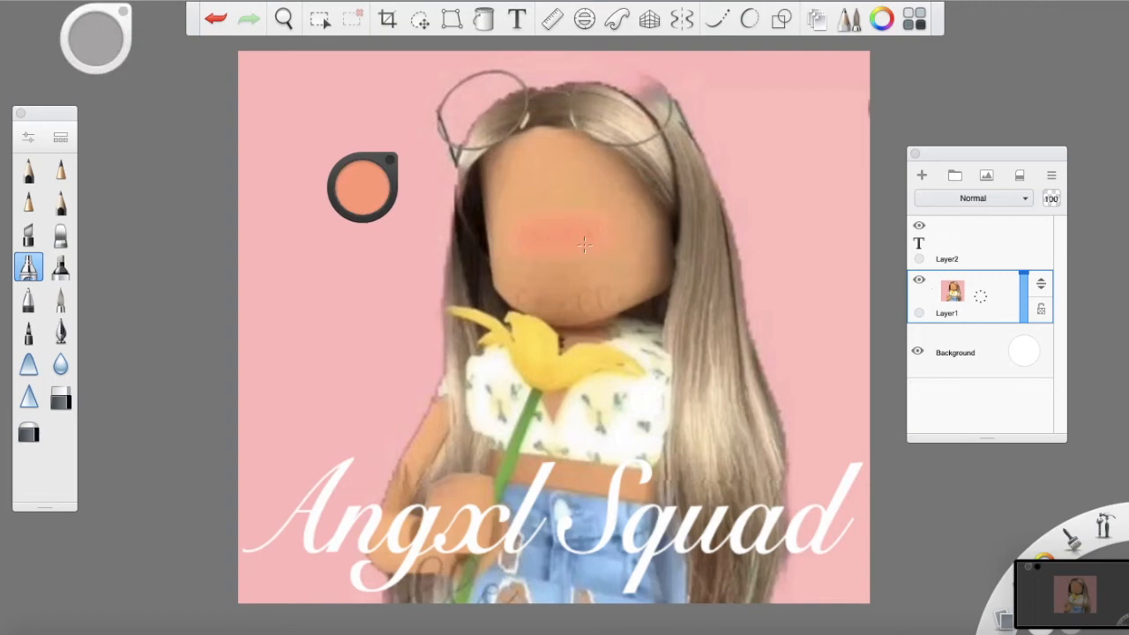
Sample the brush colour again from a close view of the coral patch on the face
left_click(381, 192)
left_click(364, 248)
scroll(539, 229, "down", 3)
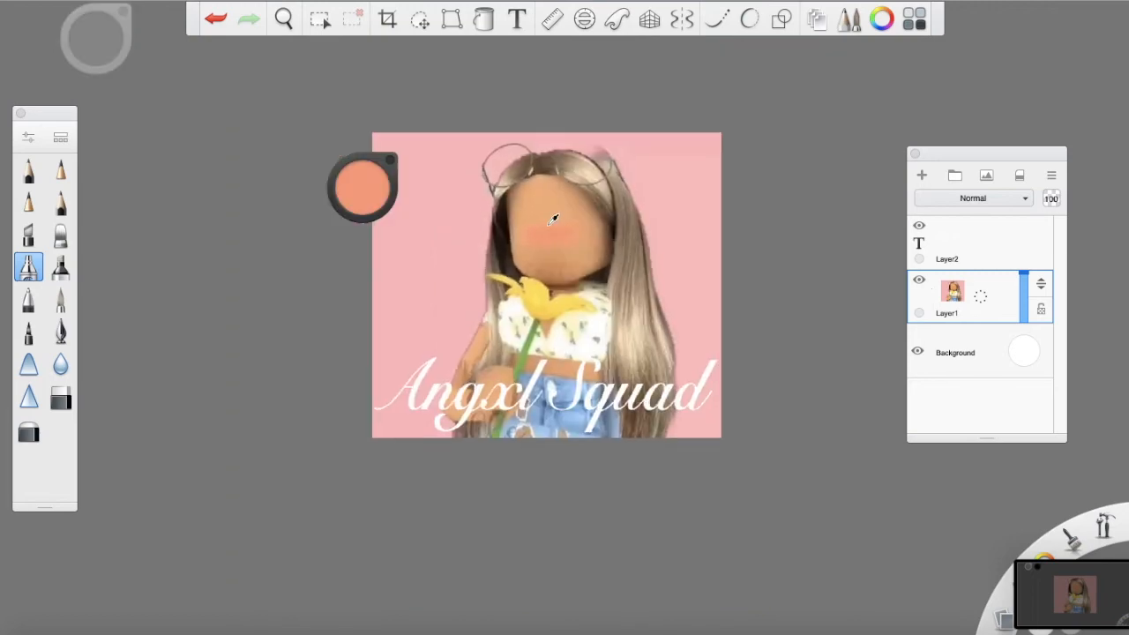
scroll(555, 214, "up", 5)
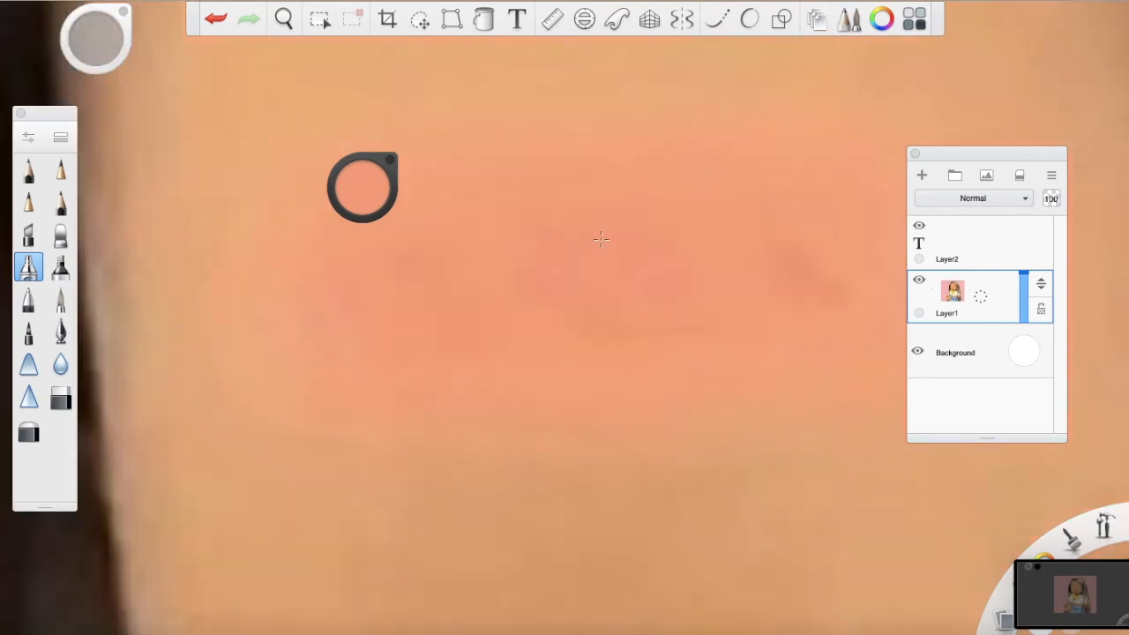
scroll(600, 238, "down", 5)
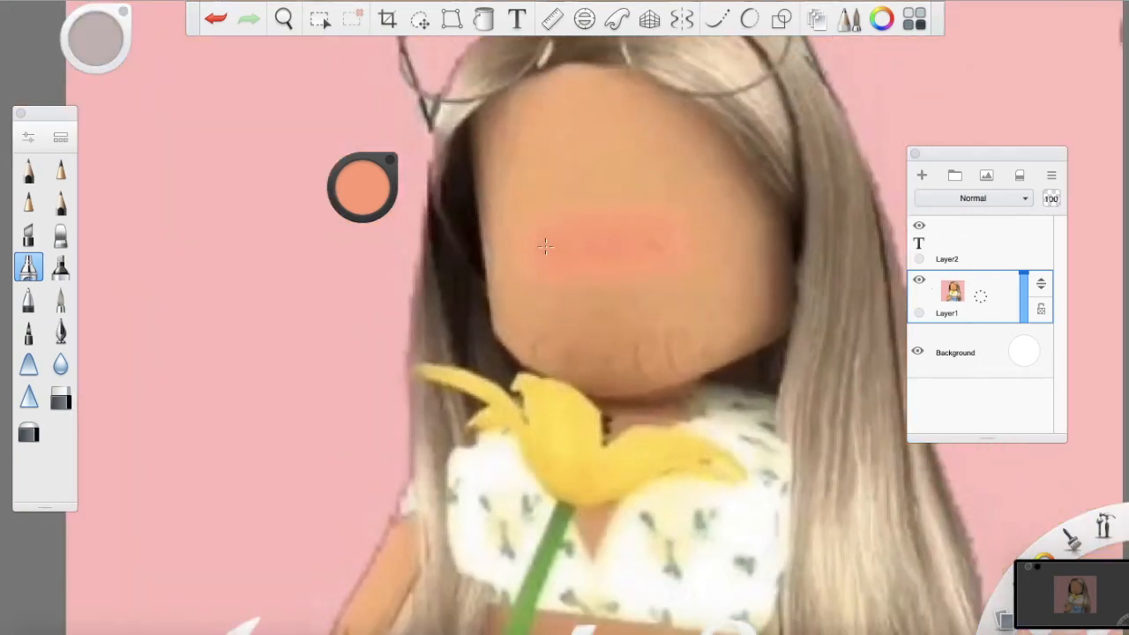
Try a coral airbrush stroke over the avatar's face and undo it
mouse_move(545, 246)
left_mouse_down()
mouse_move(627, 234)
mouse_move(702, 246)
mouse_move(624, 239)
mouse_move(566, 274)
mouse_move(625, 247)
mouse_move(645, 267)
mouse_move(573, 271)
mouse_move(677, 261)
mouse_move(659, 258)
mouse_move(629, 209)
mouse_move(601, 128)
left_mouse_up()
left_click(217, 20)
Move the brush puck onto the canvas, adjust the Airbrush to size 12.2 and 47% flow, and check its properties
left_click_drag(104, 18, 225, 269)
left_click(227, 272)
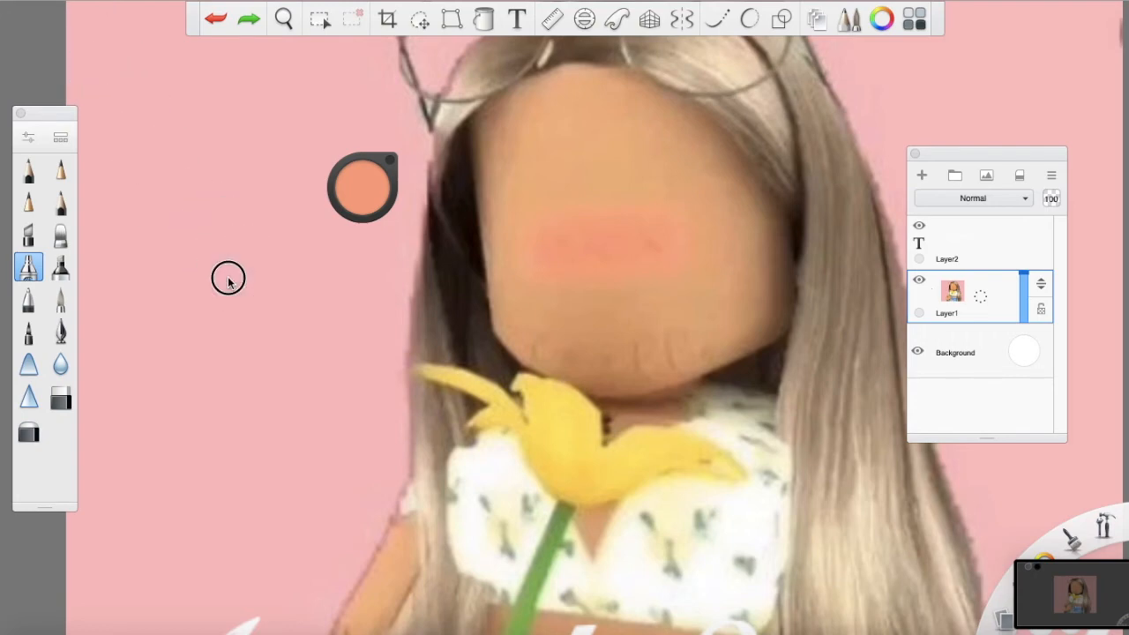
mouse_move(231, 275)
left_mouse_down()
mouse_move(224, 114)
mouse_move(230, 322)
mouse_move(221, 156)
mouse_move(226, 281)
mouse_move(482, 273)
left_mouse_up()
left_click(28, 138)
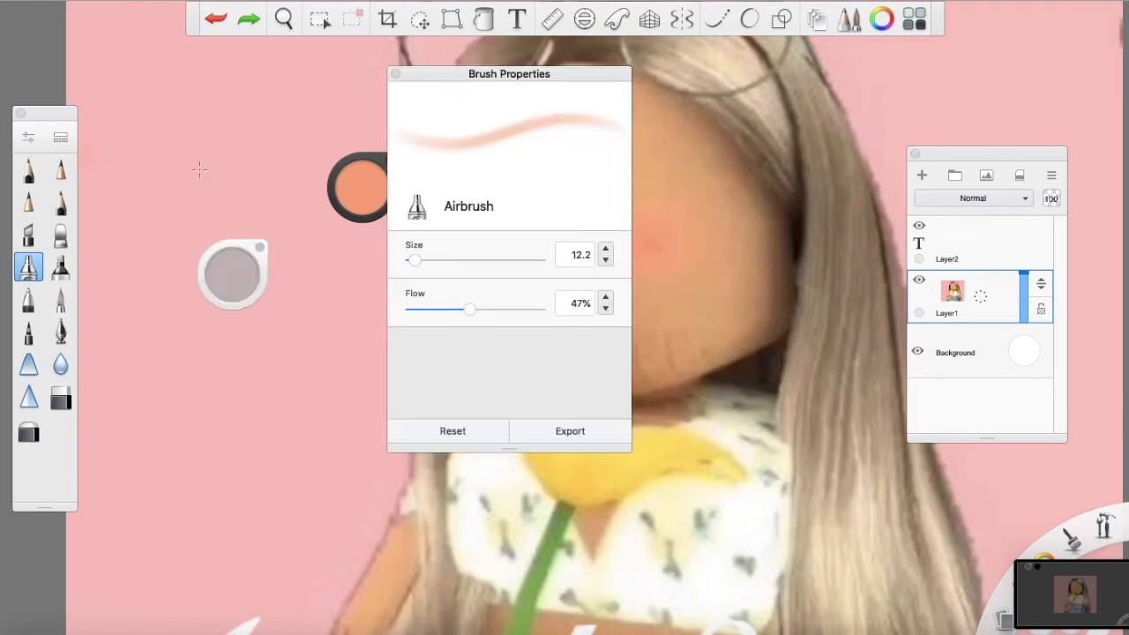
left_click(396, 74)
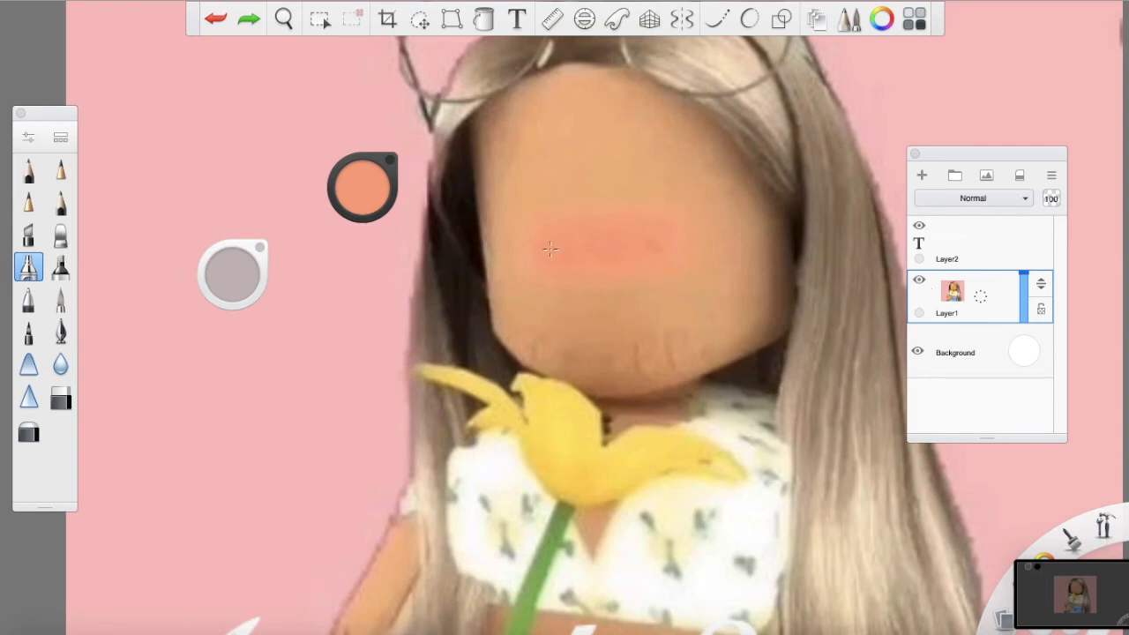
Airbrush coral blush over the patch in the middle of the avatar's face
mouse_move(552, 248)
left_mouse_down()
mouse_move(615, 239)
mouse_move(670, 249)
mouse_move(577, 272)
mouse_move(540, 262)
mouse_move(531, 229)
mouse_move(561, 212)
mouse_move(607, 212)
mouse_move(662, 234)
mouse_move(559, 273)
mouse_move(539, 255)
mouse_move(601, 233)
mouse_move(609, 252)
mouse_move(590, 270)
mouse_move(678, 262)
mouse_move(632, 277)
mouse_move(622, 257)
mouse_move(630, 220)
mouse_move(650, 226)
mouse_move(638, 240)
left_mouse_up()
scroll(602, 239, "down", 5)
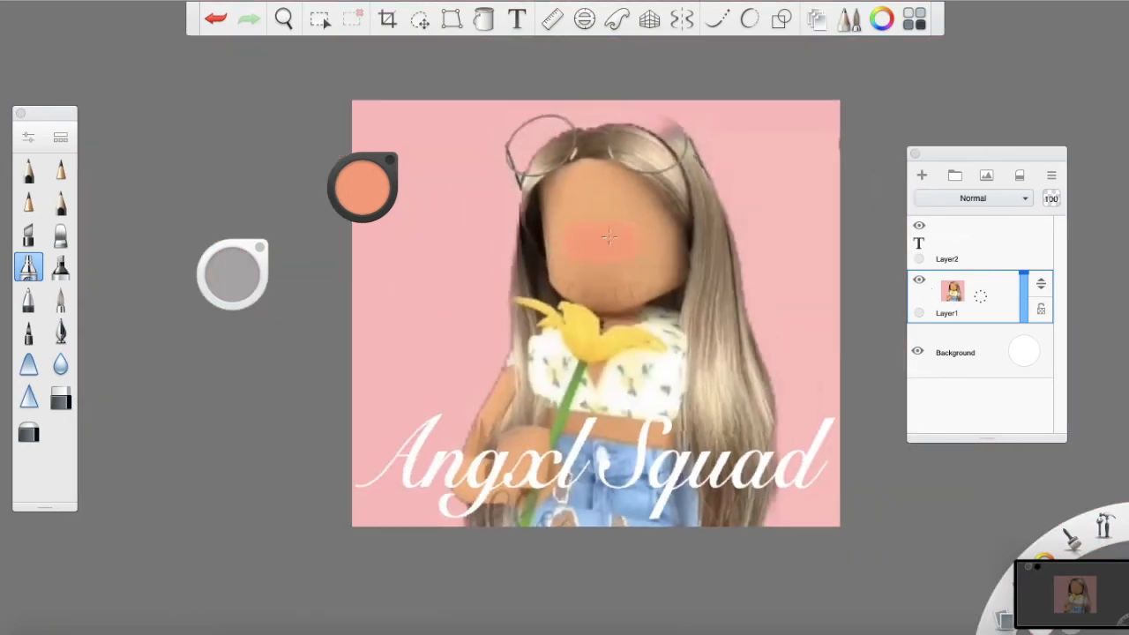
scroll(602, 245, "up", 5)
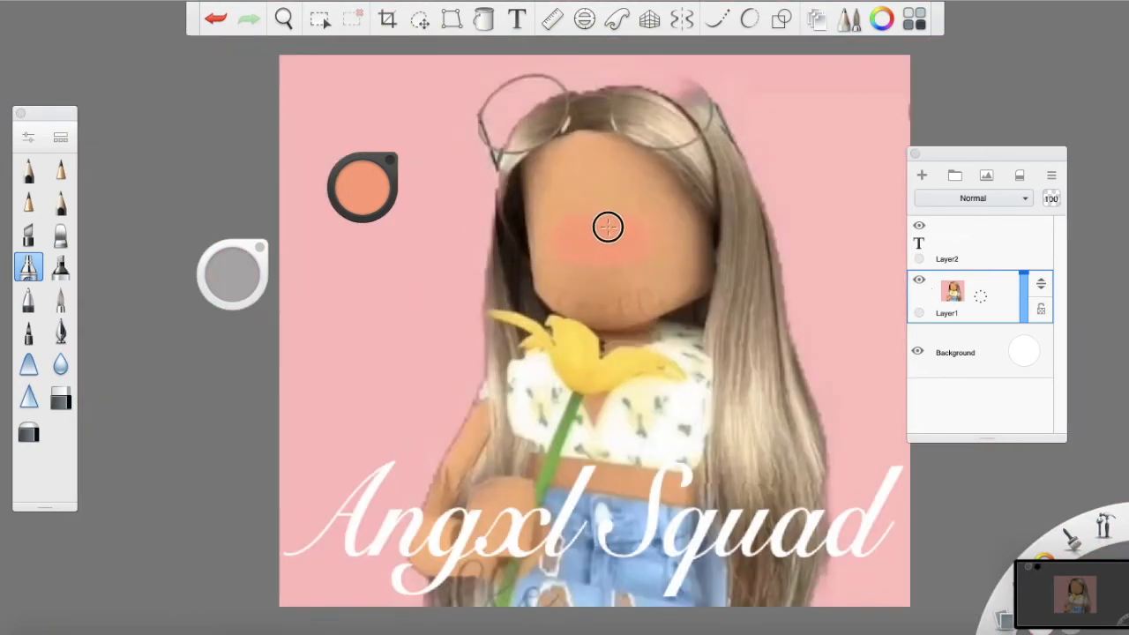
scroll(621, 296, "down", 5)
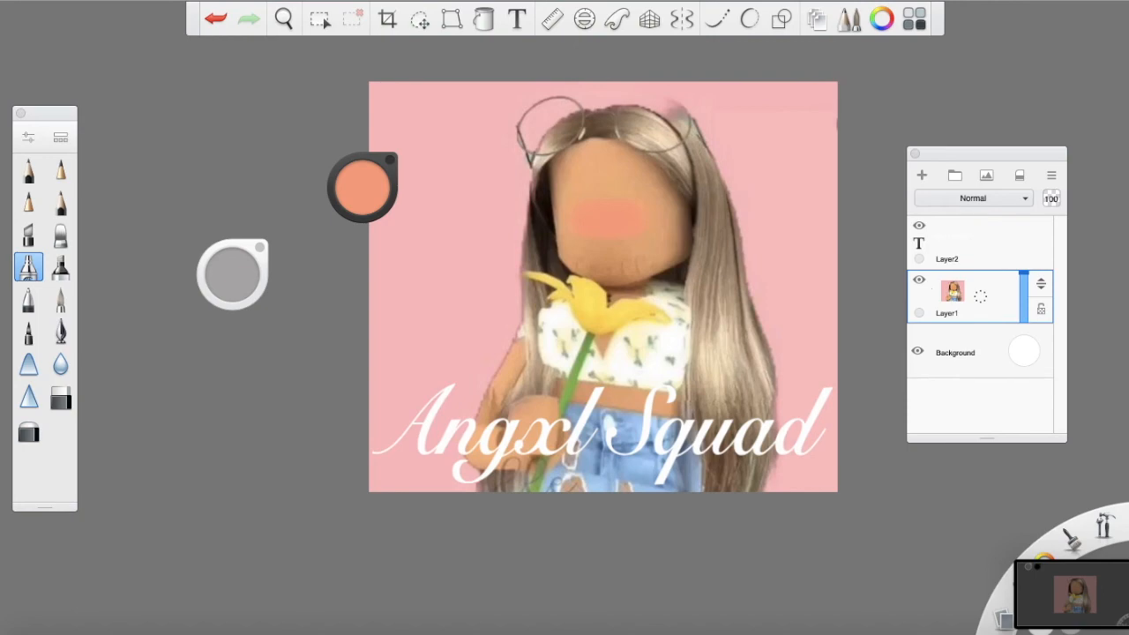
Save the picture under its existing file and accept merging all layers for its image format
left_click(115, 1)
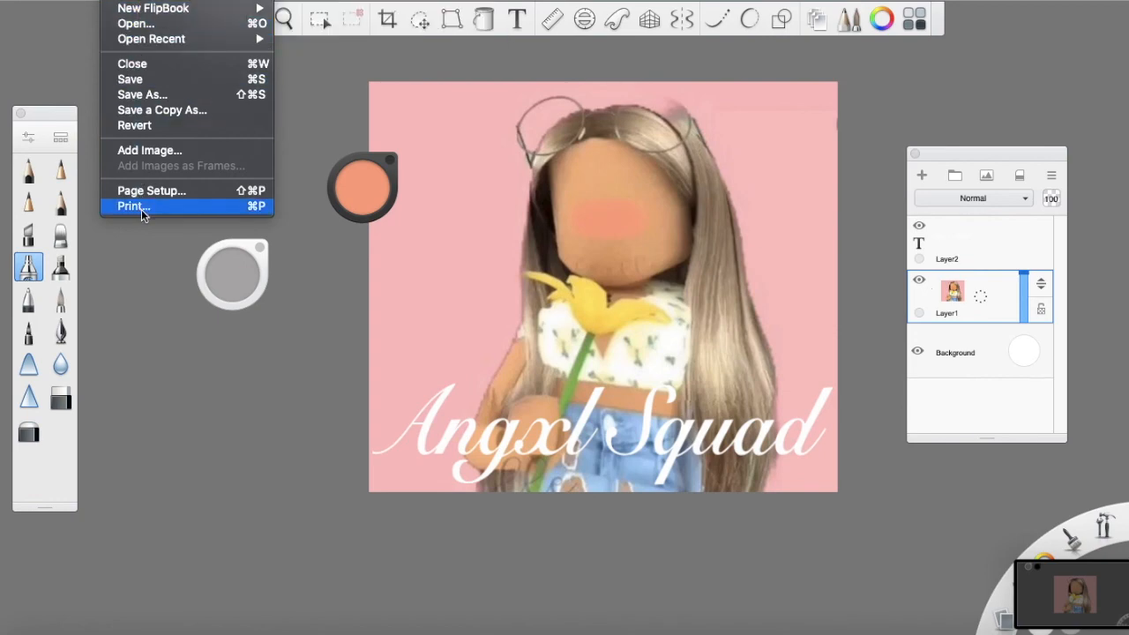
mouse_move(200, 12)
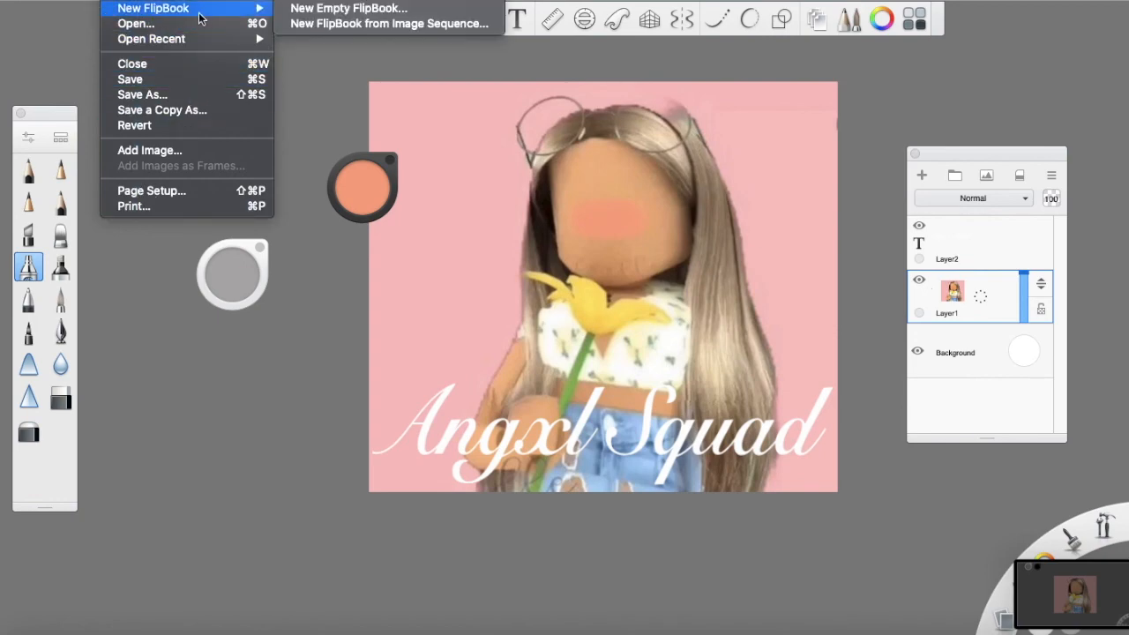
left_click(159, 84)
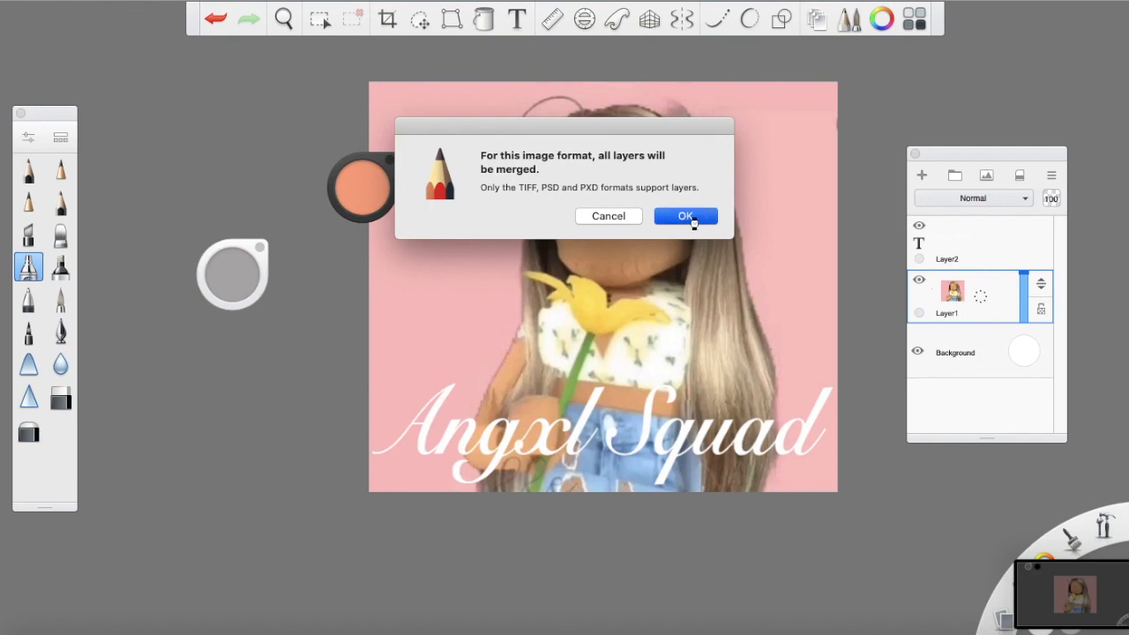
left_click(684, 218)
left_click(115, 1)
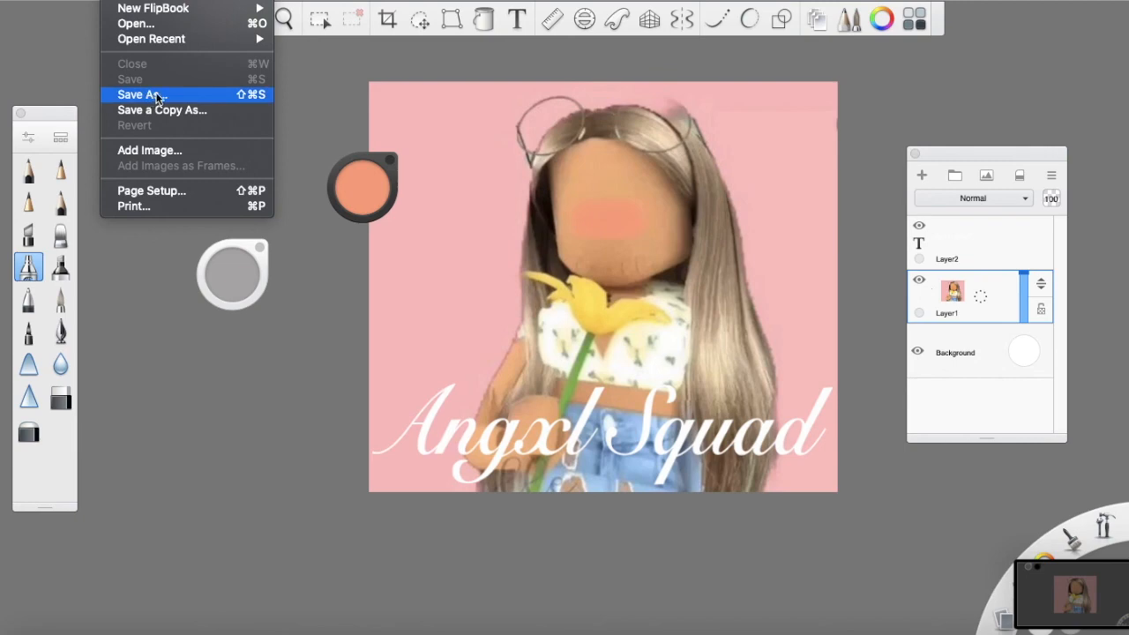
left_click(127, 278)
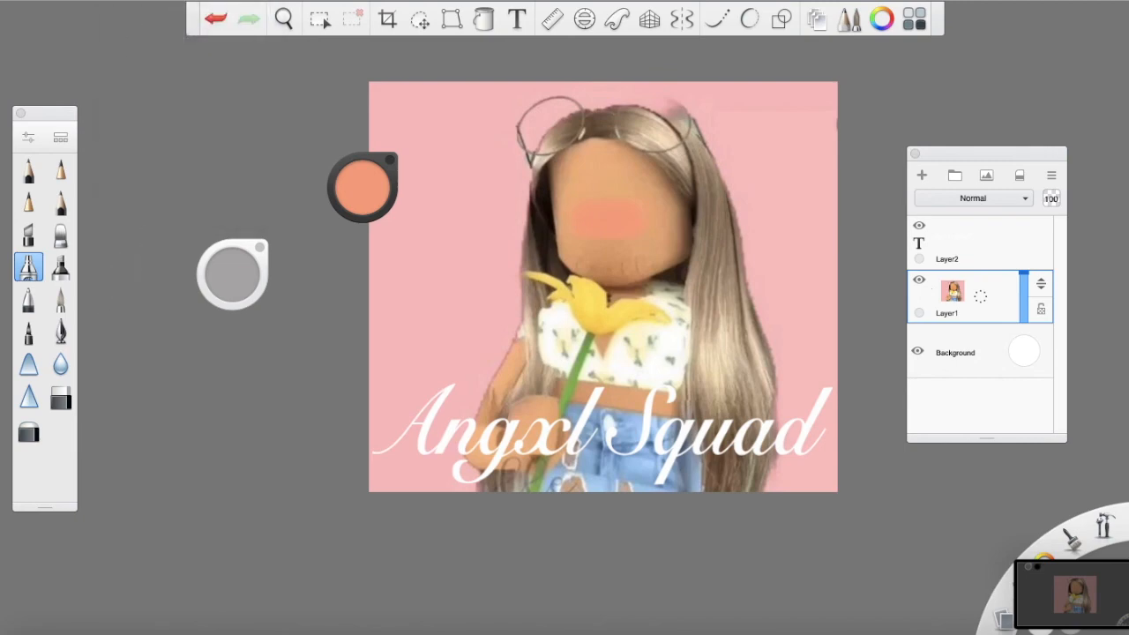